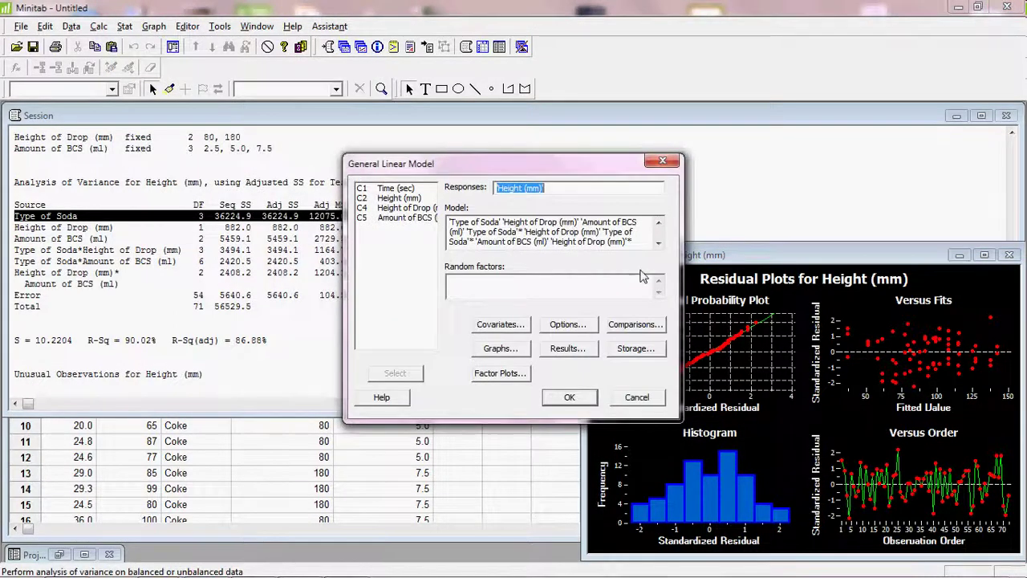
Step: Run the general linear model for Height (mm) with 95% Tukey pairwise comparisons and grouping information for Type of Soda
{"action": "left_click", "coordinate": [634, 325]}
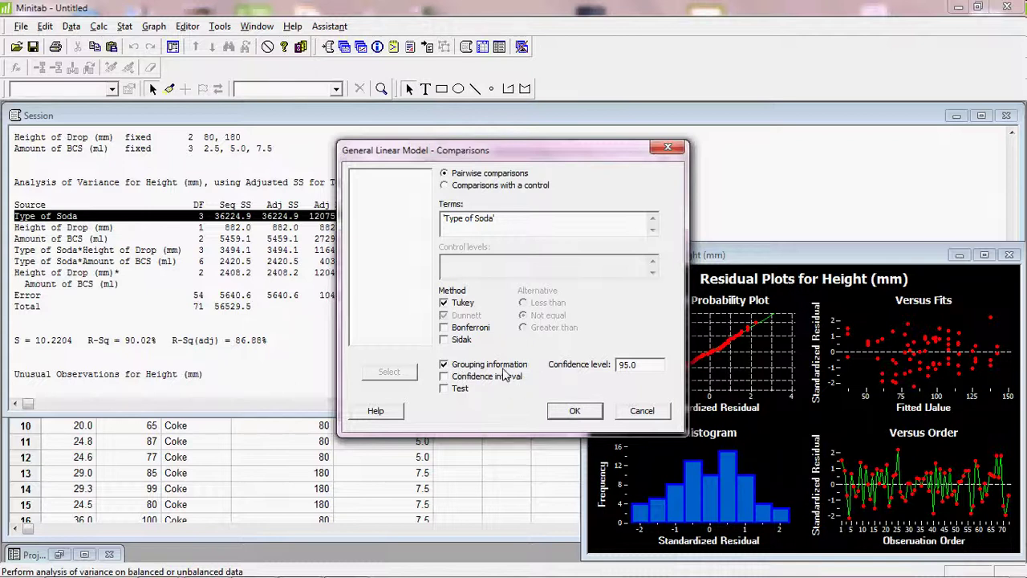
{"action": "left_click", "coordinate": [574, 413]}
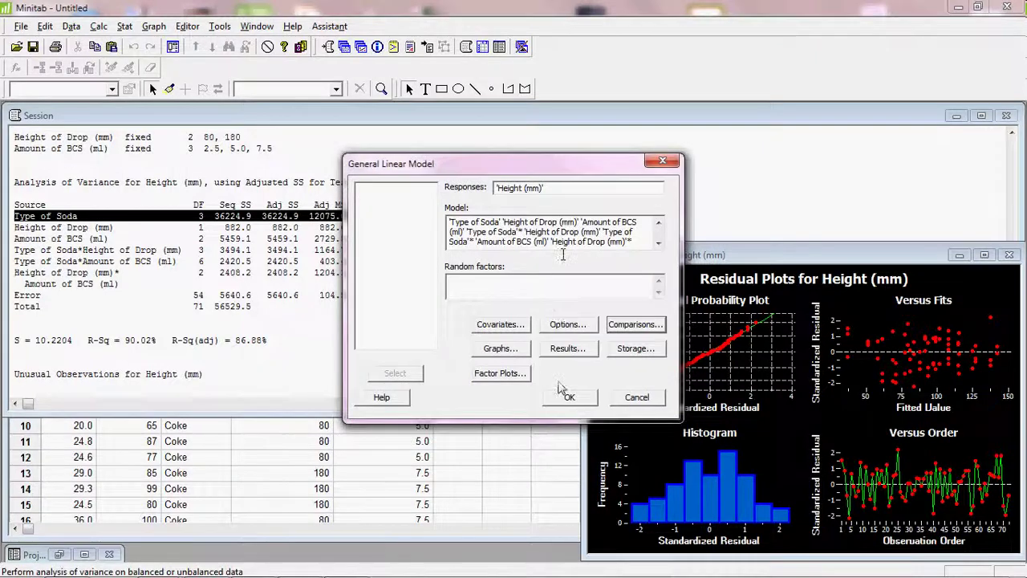
{"action": "left_click", "coordinate": [566, 399]}
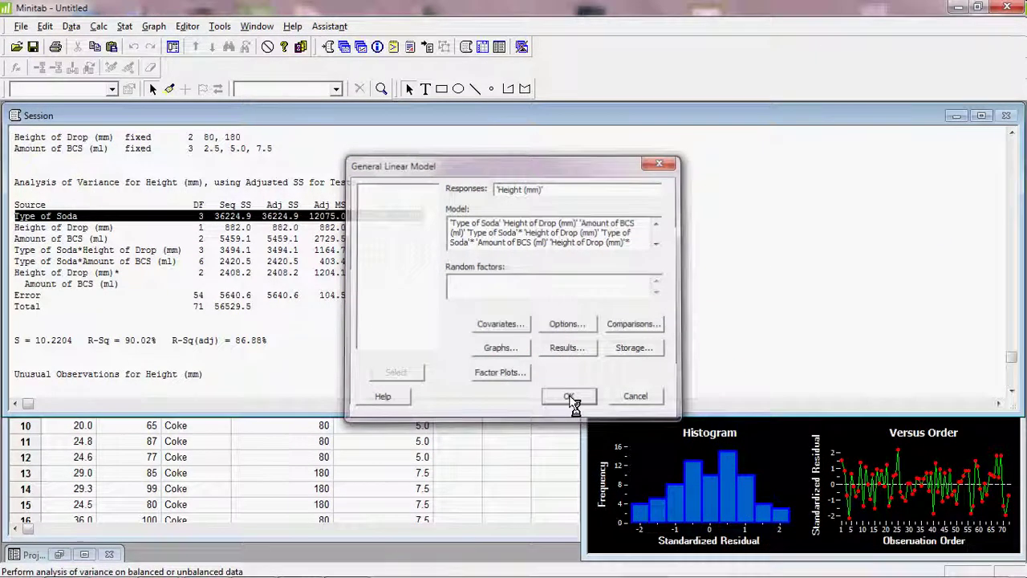
{"action": "left_click", "coordinate": [780, 278]}
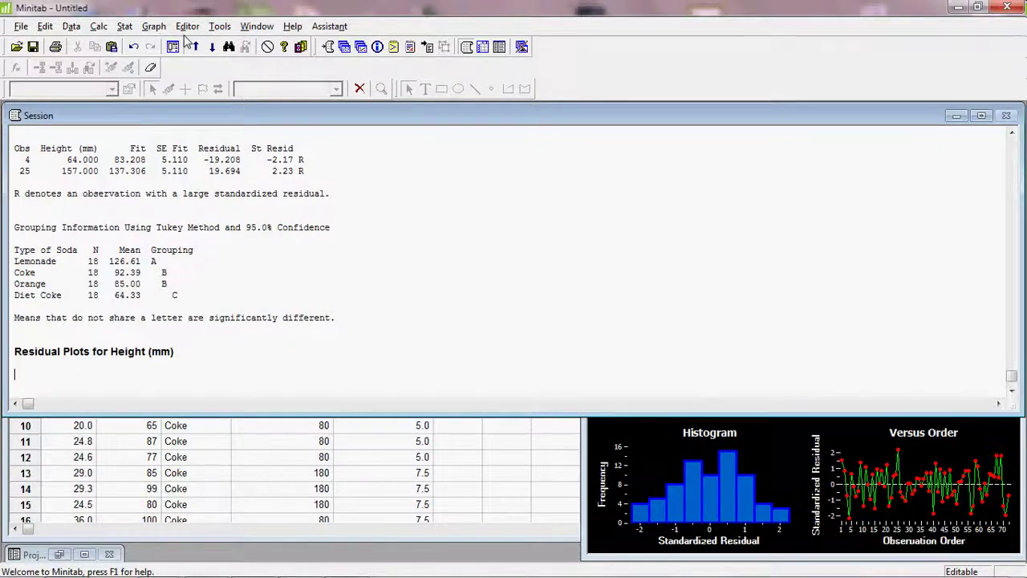
Step: Create a main effects plot of Height (mm) by Type of Soda and move its window up into full view
{"action": "left_click", "coordinate": [125, 27]}
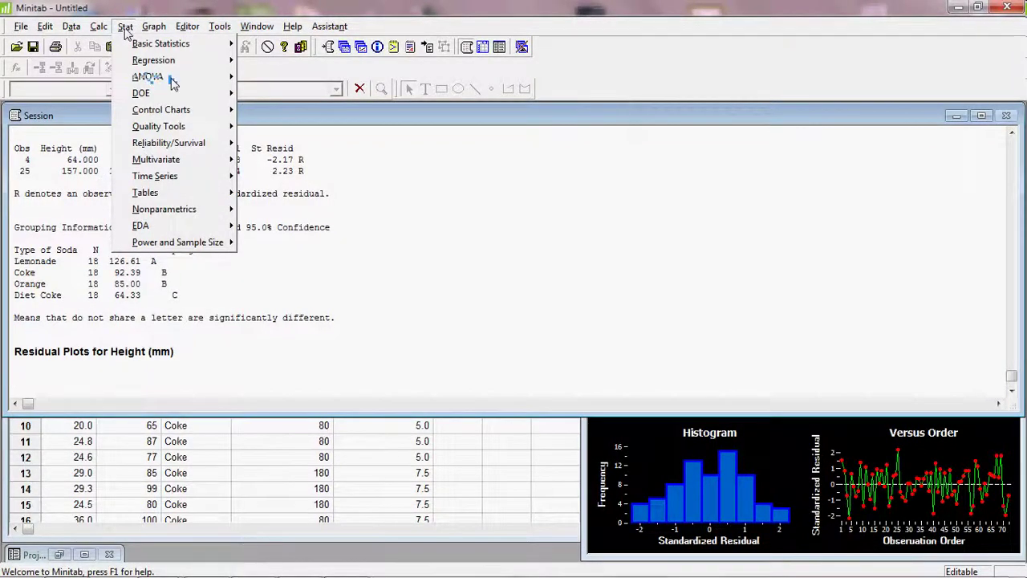
{"action": "mouse_move", "coordinate": [169, 78]}
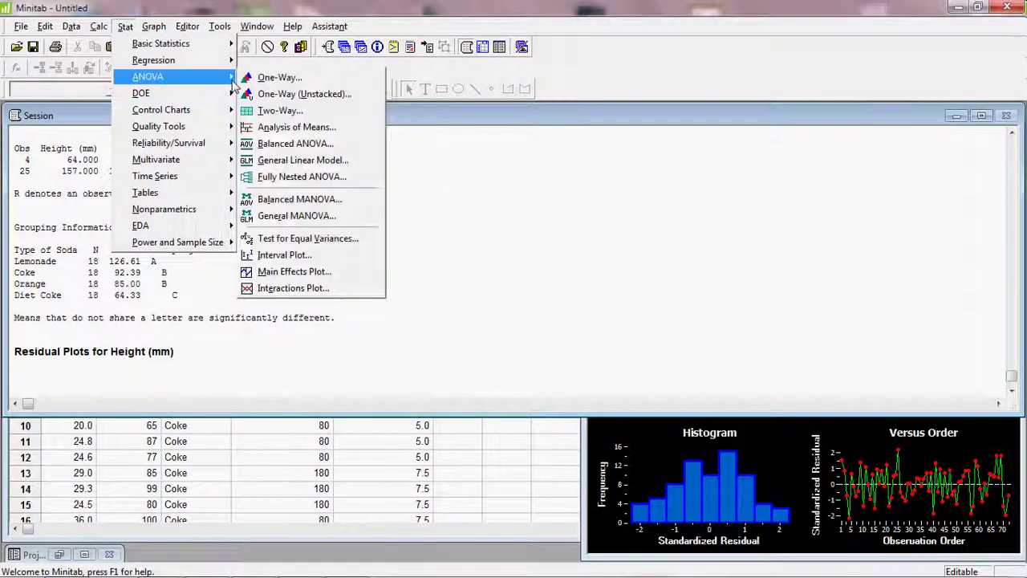
{"action": "left_click", "coordinate": [331, 274]}
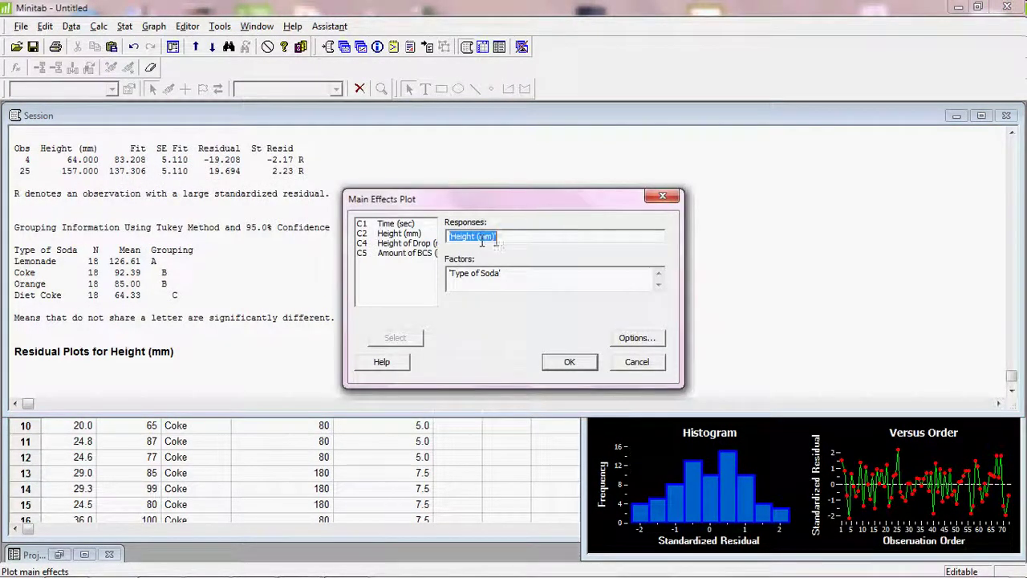
{"action": "left_click", "coordinate": [576, 361]}
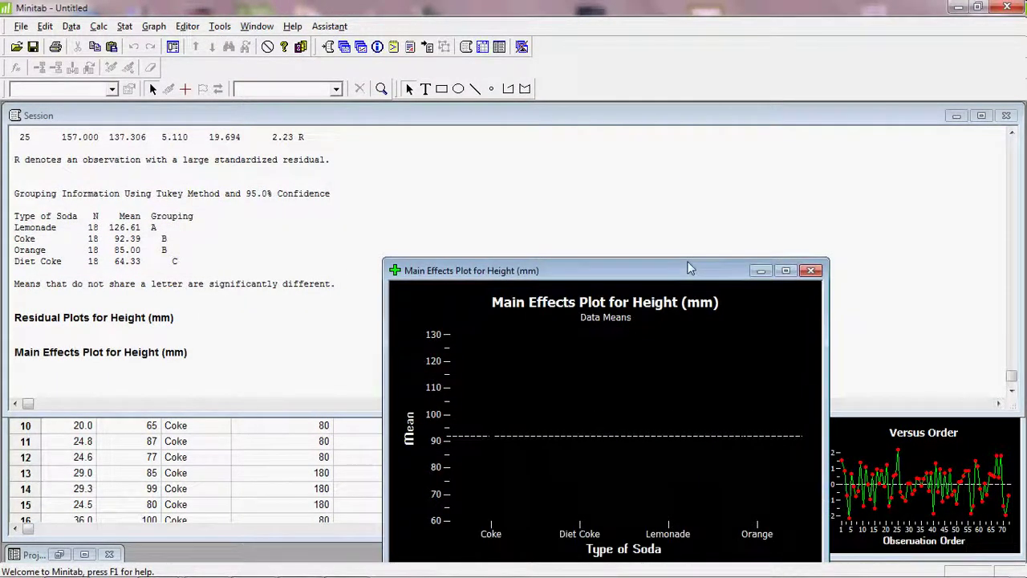
{"action": "left_click_drag", "start_coordinate": [689, 269], "coordinate": [702, 142]}
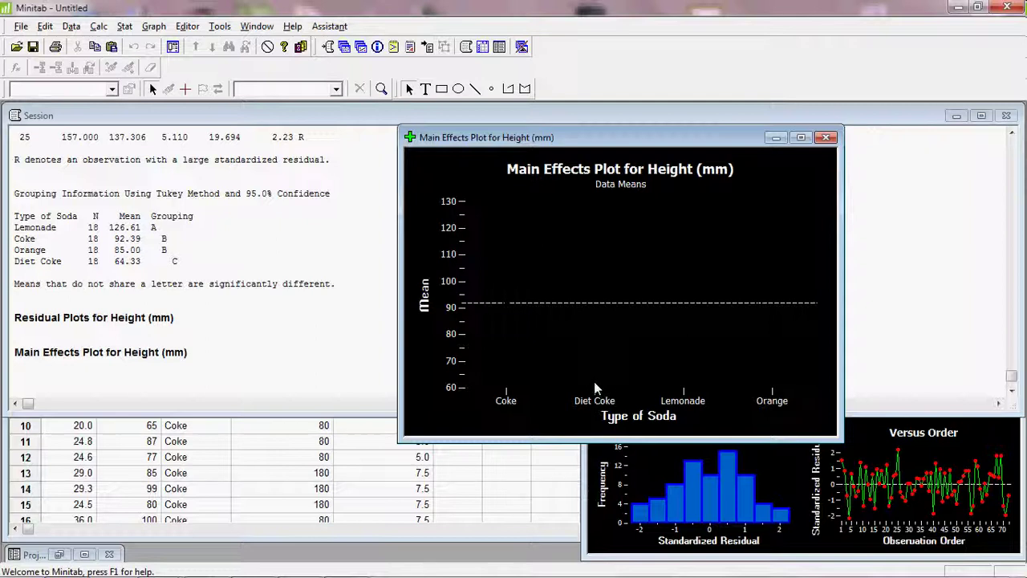
Step: Format the mean symbols on the main effects plot as custom red circles of size 5
{"action": "left_click", "coordinate": [594, 383]}
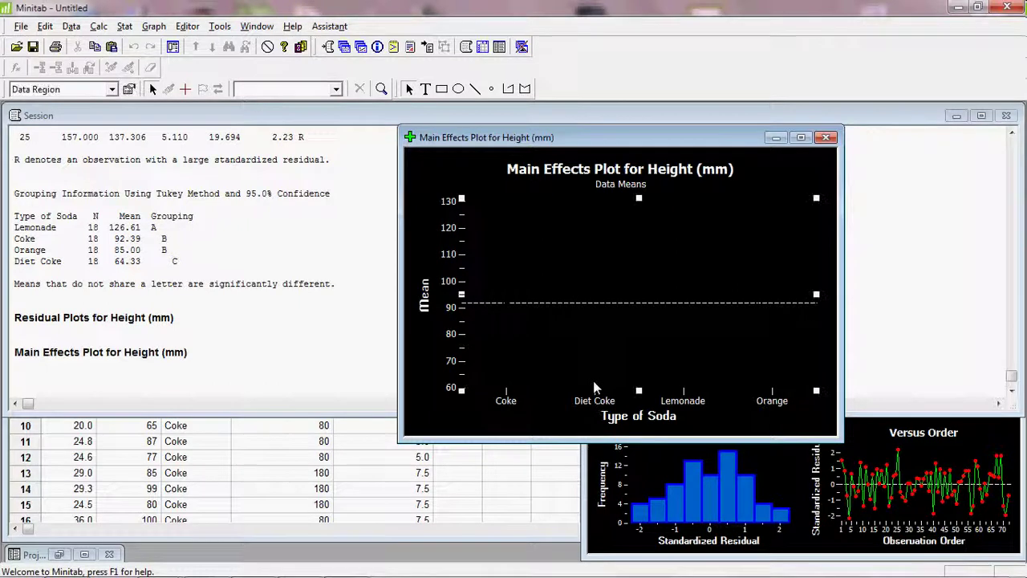
{"action": "left_click", "coordinate": [594, 379]}
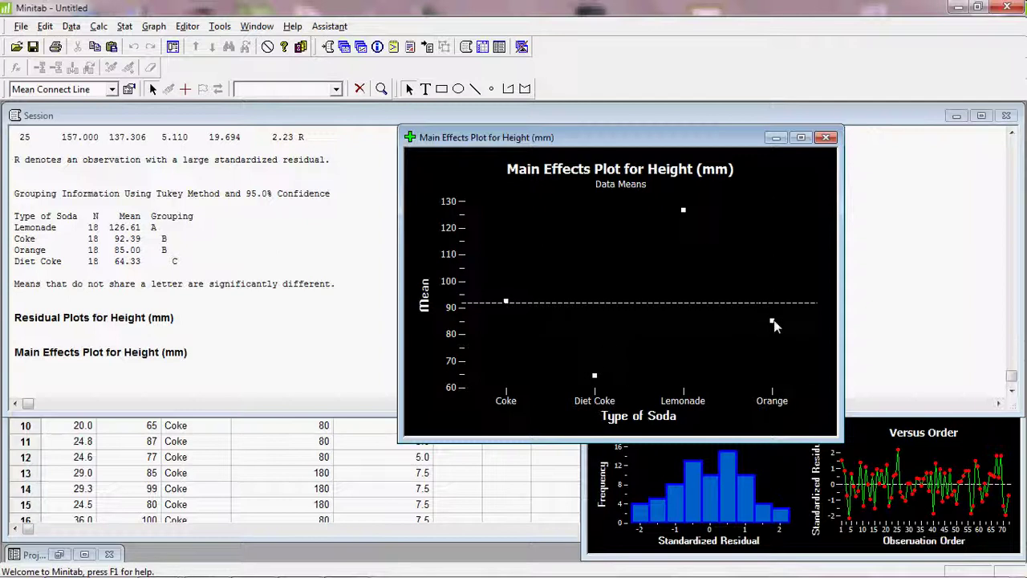
{"action": "left_click", "coordinate": [595, 376]}
{"action": "double_click", "coordinate": [594, 375]}
{"action": "left_click", "coordinate": [461, 303]}
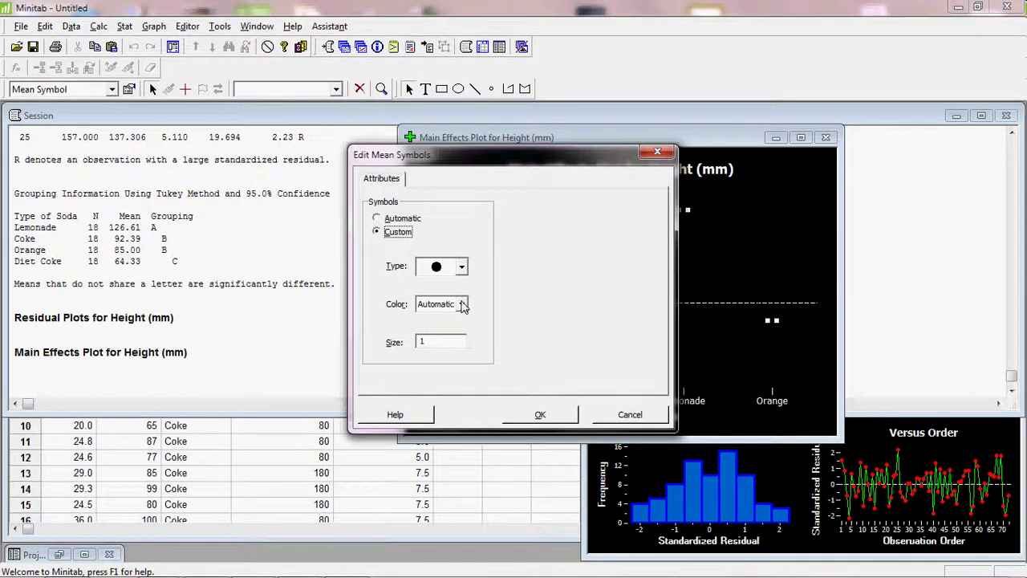
{"action": "left_click", "coordinate": [450, 355]}
{"action": "key", "text": "Tab"}
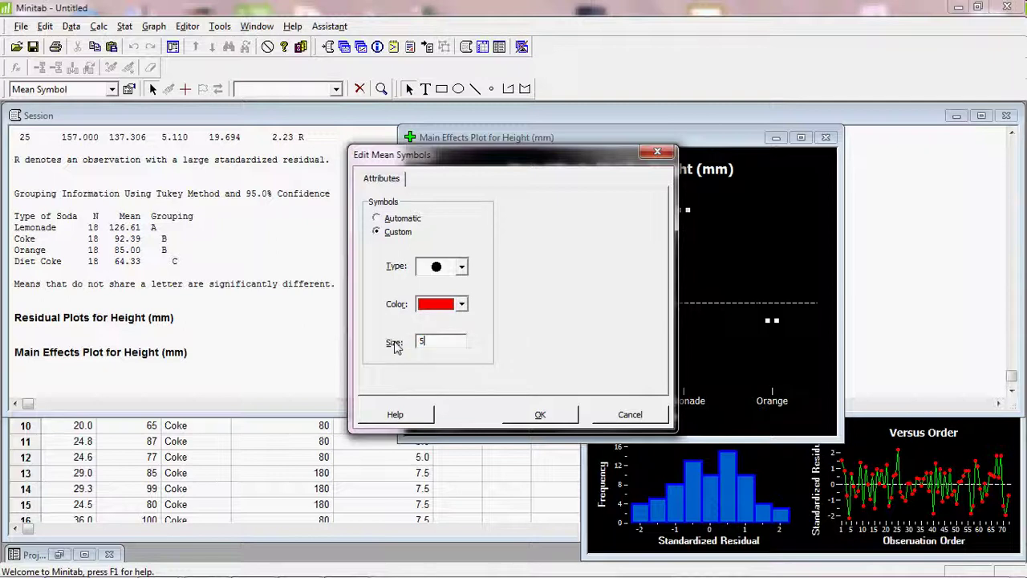
{"action": "left_click", "coordinate": [541, 415]}
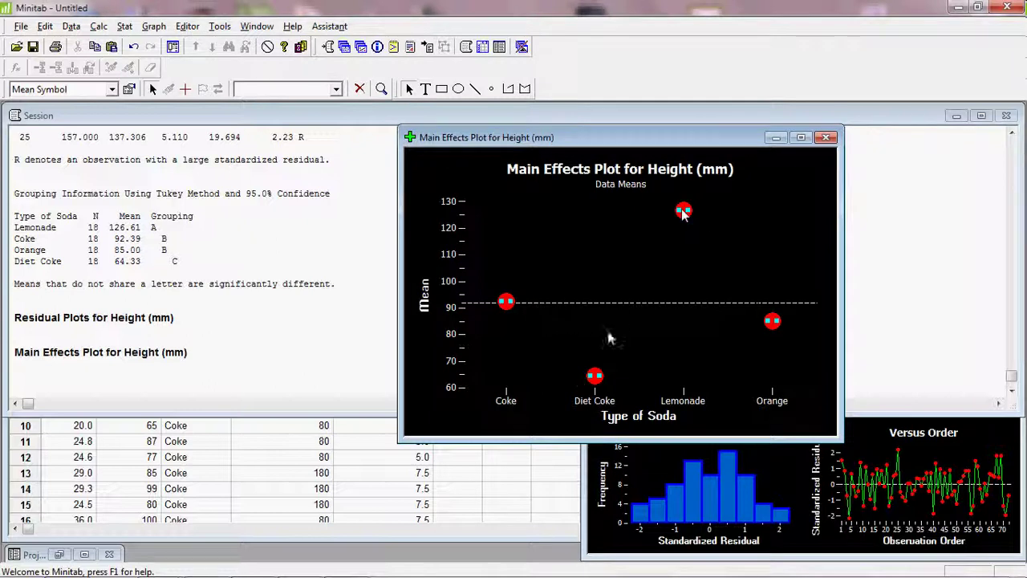
{"action": "left_click", "coordinate": [570, 367]}
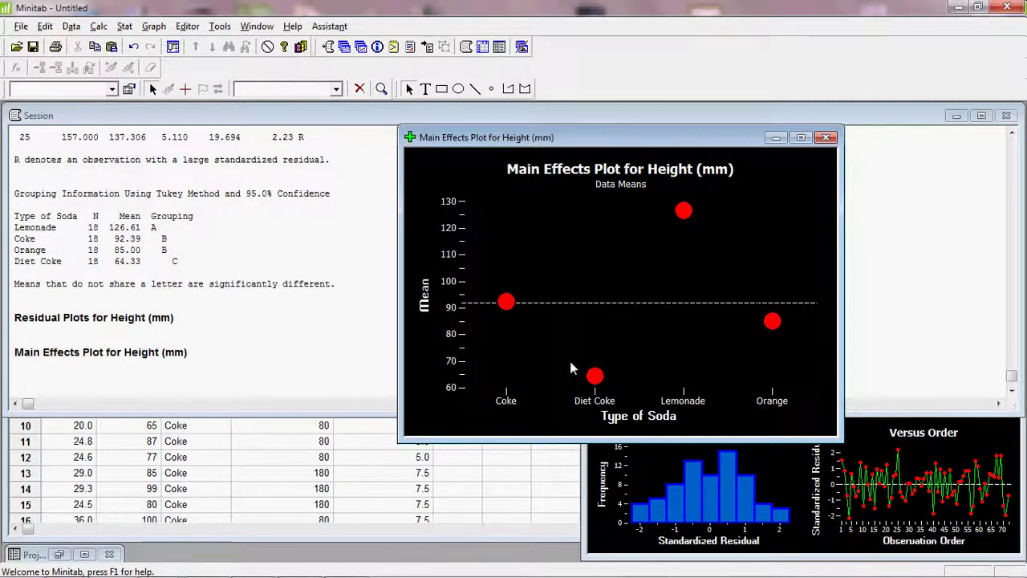
Step: Format the mean connect line on the main effects plot as a custom bright green solid line of size 3
{"action": "left_click", "coordinate": [592, 376]}
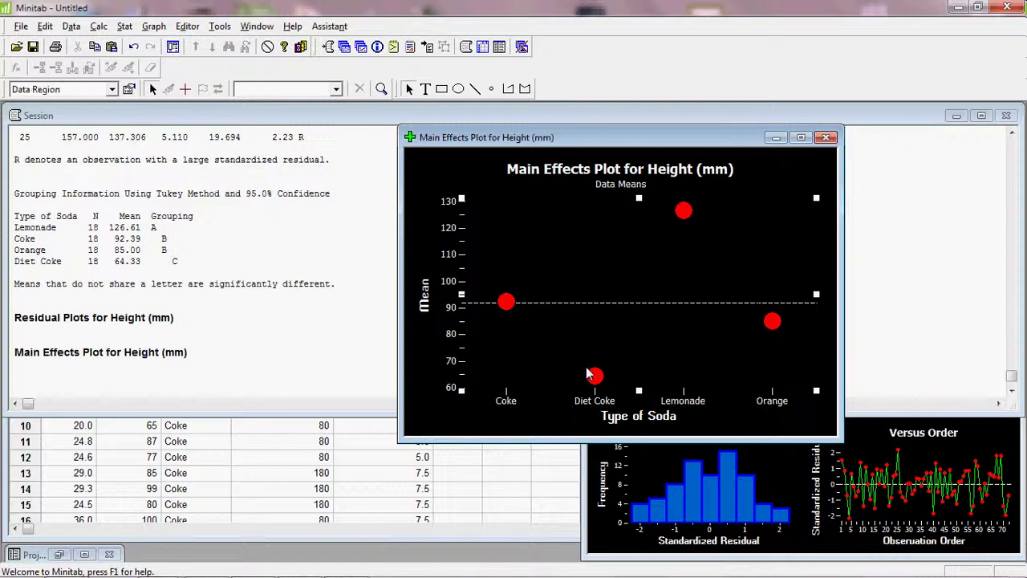
{"action": "left_click", "coordinate": [590, 376]}
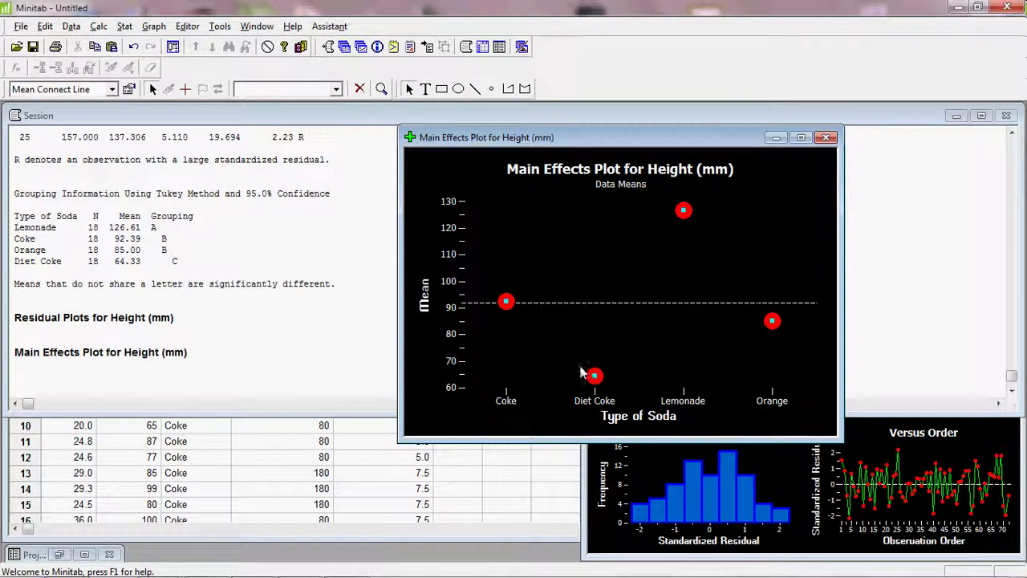
{"action": "double_click", "coordinate": [581, 370]}
{"action": "left_click", "coordinate": [398, 233]}
{"action": "left_click", "coordinate": [463, 304]}
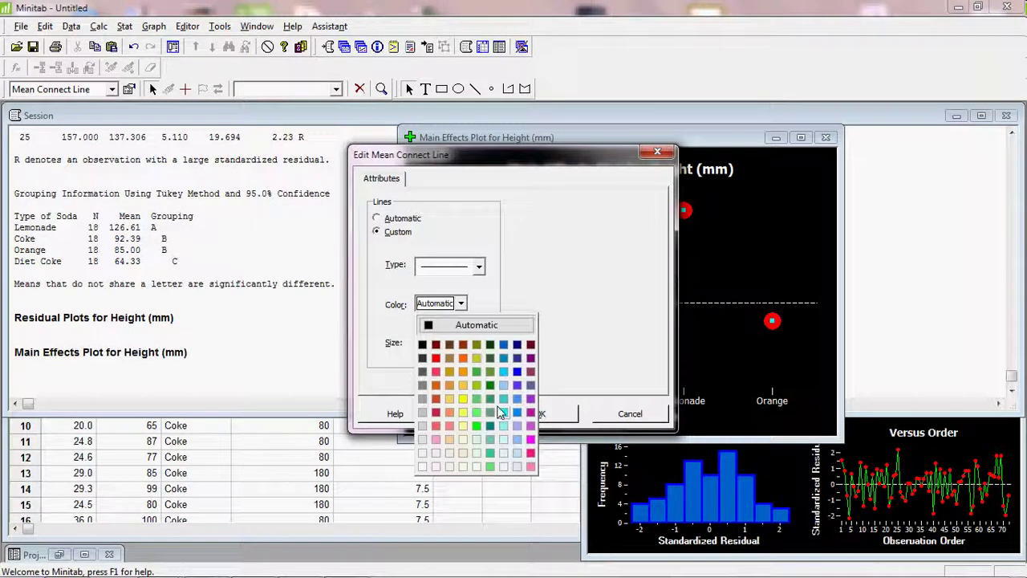
{"action": "left_click", "coordinate": [477, 426]}
{"action": "left_click", "coordinate": [462, 304]}
{"action": "left_click", "coordinate": [476, 426]}
{"action": "left_click", "coordinate": [454, 341]}
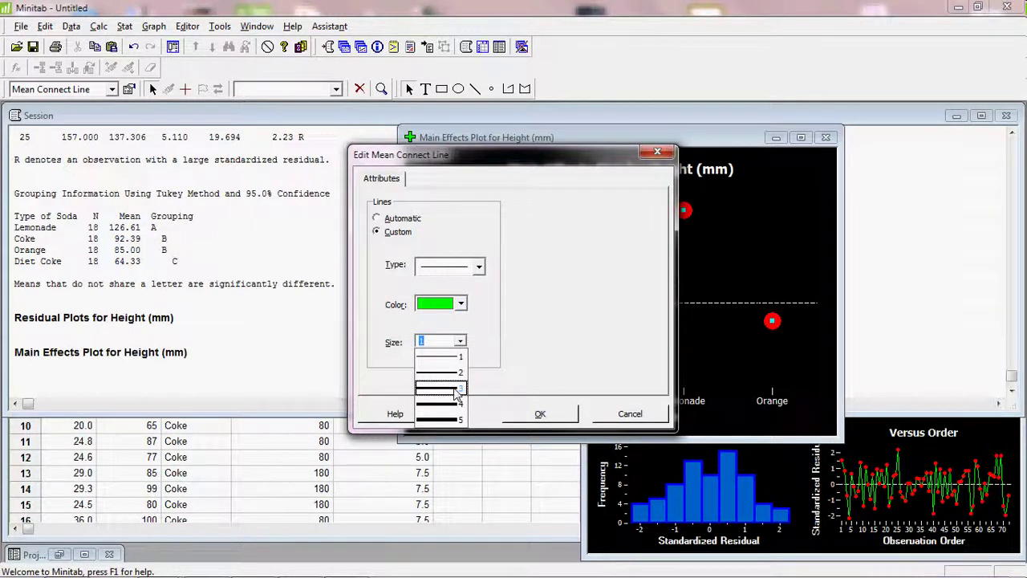
{"action": "left_click", "coordinate": [456, 390]}
{"action": "left_click", "coordinate": [544, 413]}
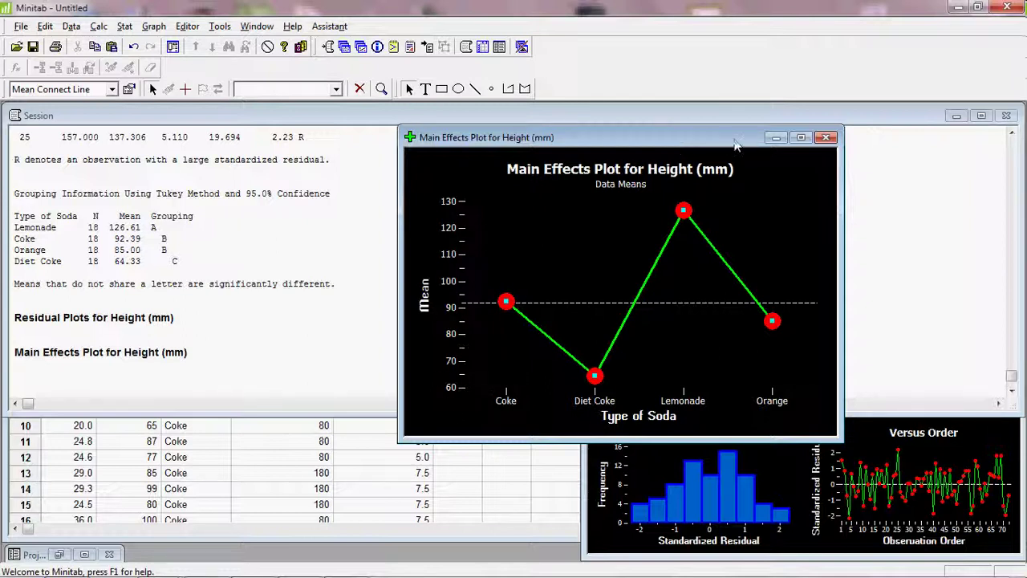
Step: Create a one-Y interval plot with groups of Height (mm) by Type of Soda and rearrange the graph windows
{"action": "left_click_drag", "start_coordinate": [730, 142], "coordinate": [882, 142]}
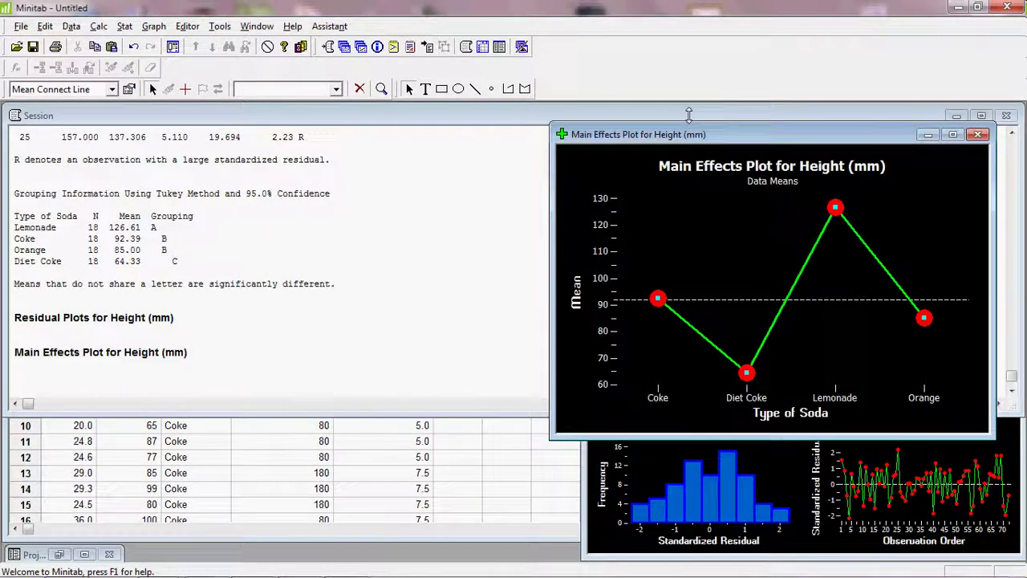
{"action": "left_click", "coordinate": [125, 27]}
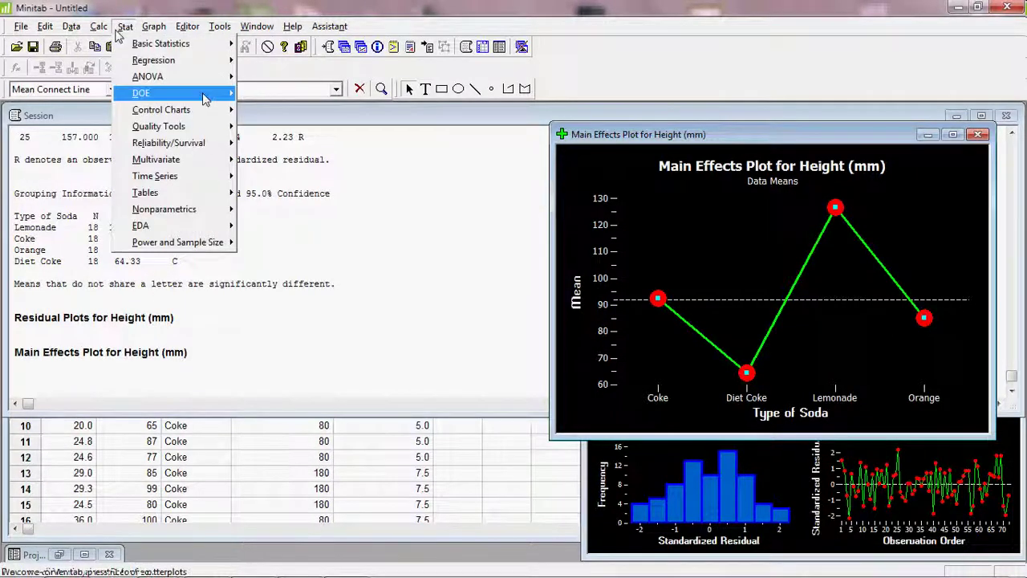
{"action": "mouse_move", "coordinate": [205, 77]}
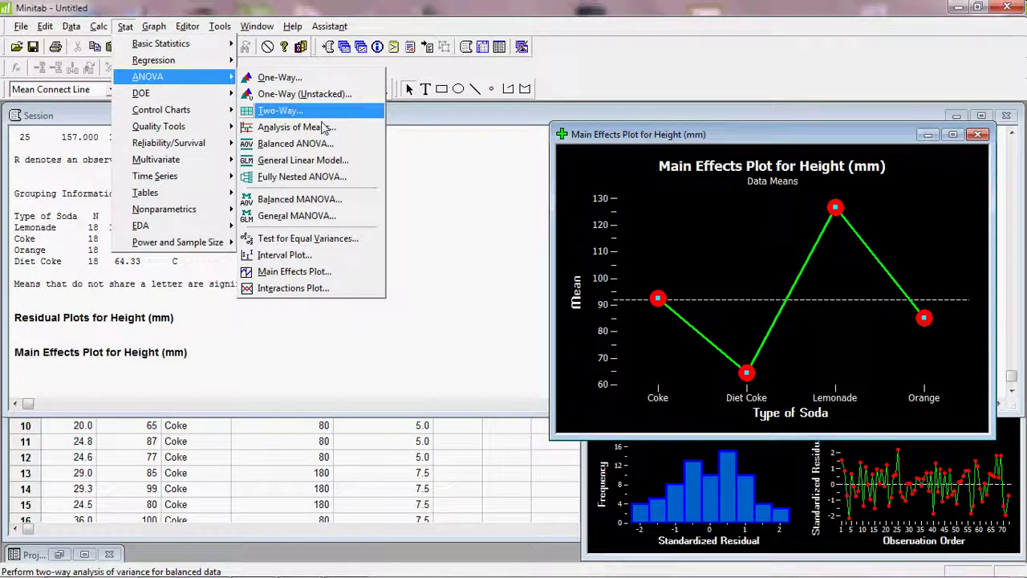
{"action": "left_click", "coordinate": [302, 257]}
{"action": "left_click", "coordinate": [473, 251]}
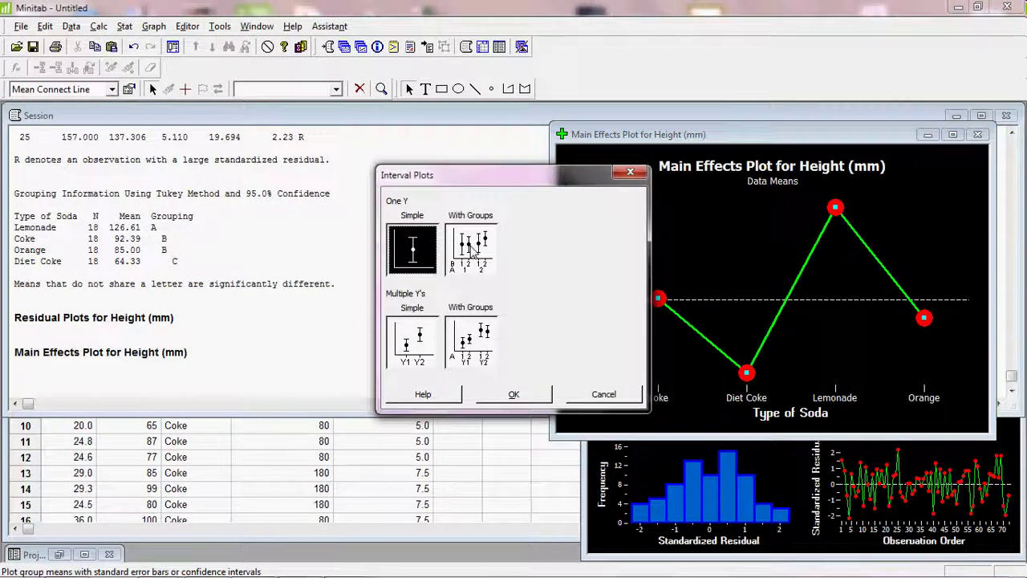
{"action": "left_click", "coordinate": [516, 394]}
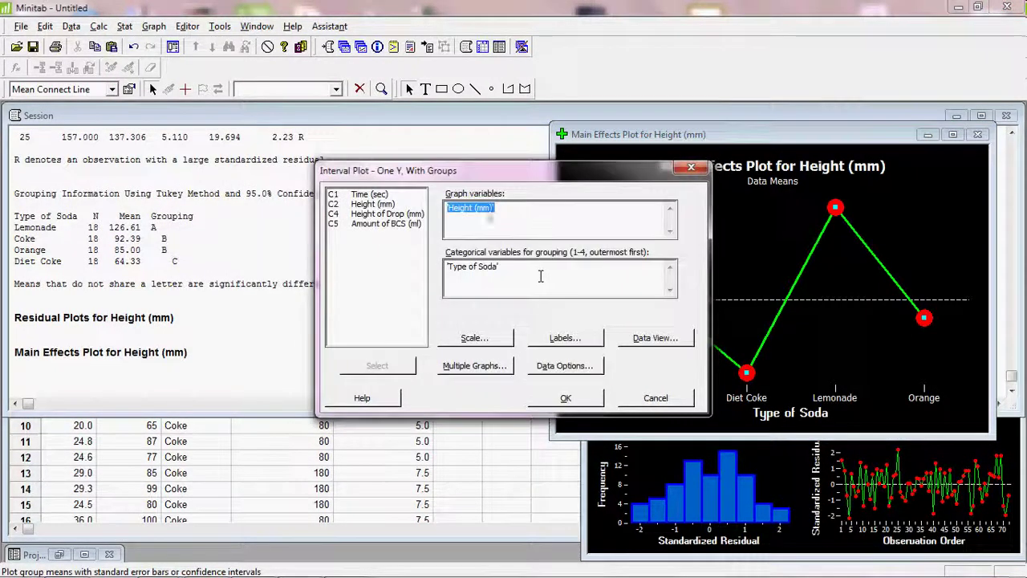
{"action": "left_click", "coordinate": [566, 399]}
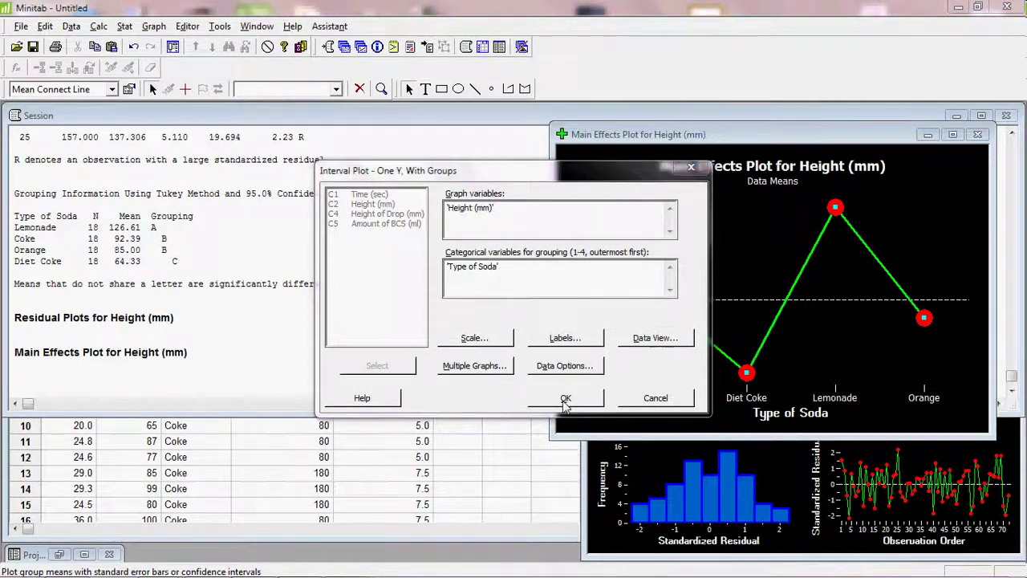
{"action": "left_click_drag", "start_coordinate": [678, 332], "coordinate": [358, 151]}
{"action": "left_click", "coordinate": [571, 430]}
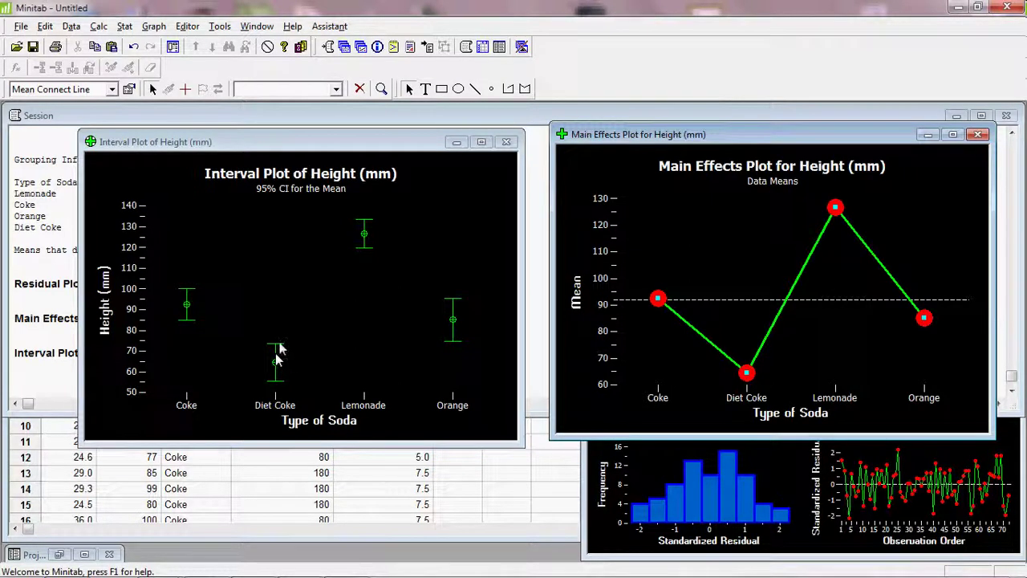
{"action": "left_click_drag", "start_coordinate": [305, 144], "coordinate": [300, 130]}
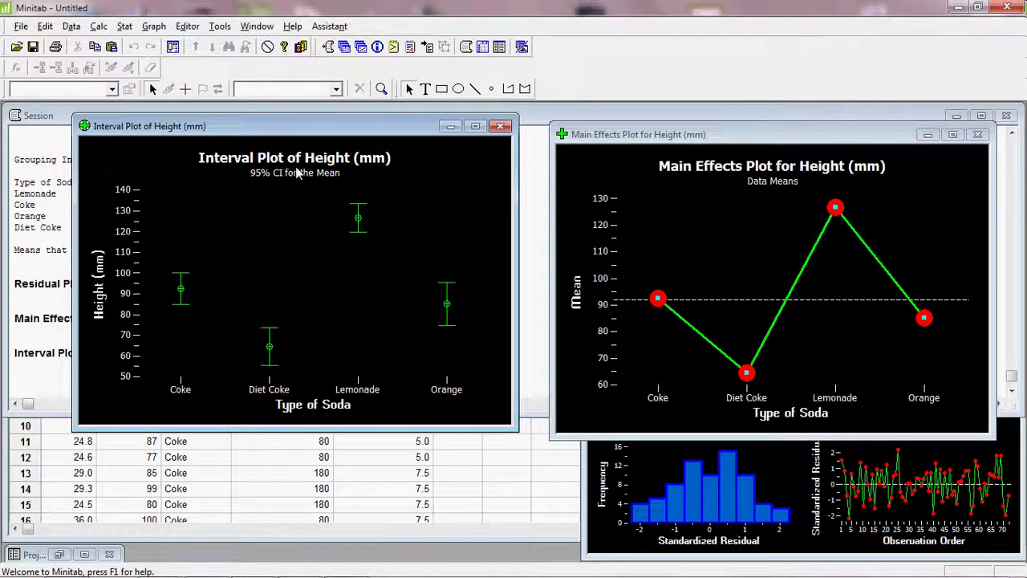
{"action": "left_click_drag", "start_coordinate": [353, 127], "coordinate": [481, 134]}
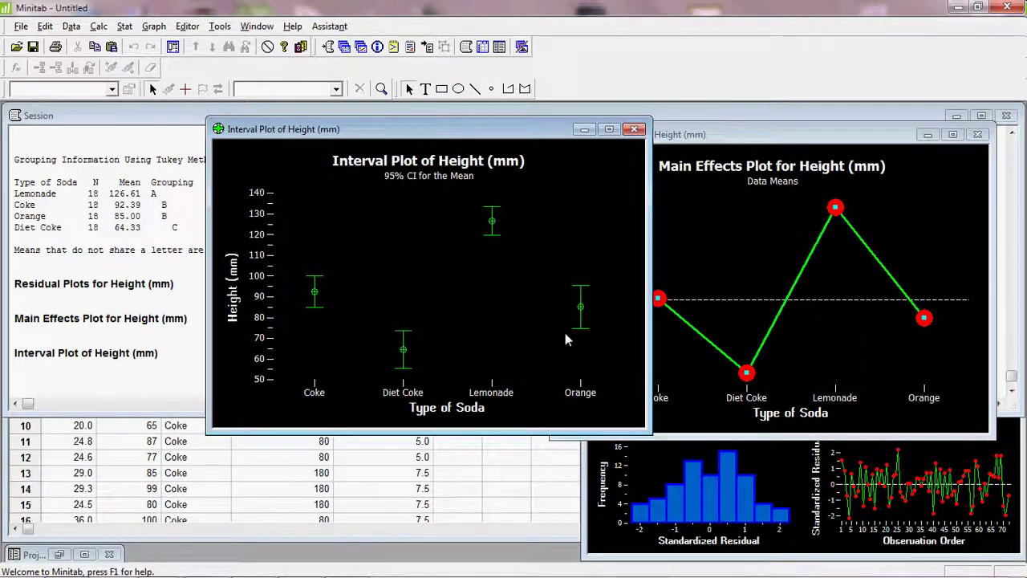
Step: Add reference lines at Y values 74.7 and 100 to the interval plot and maximize the graph window
{"action": "mouse_move", "coordinate": [583, 335]}
{"action": "mouse_move", "coordinate": [318, 280]}
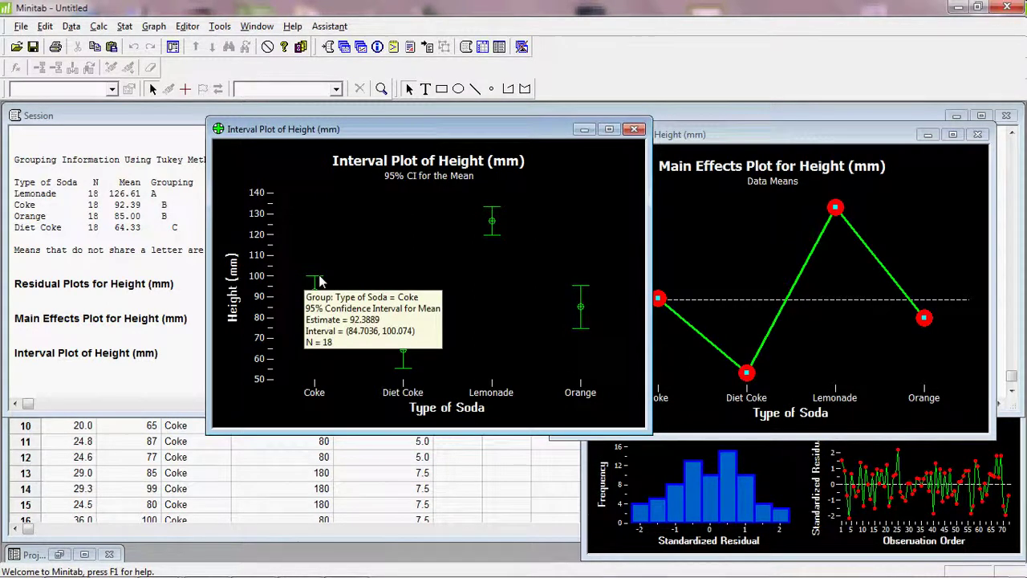
{"action": "right_click", "coordinate": [275, 281]}
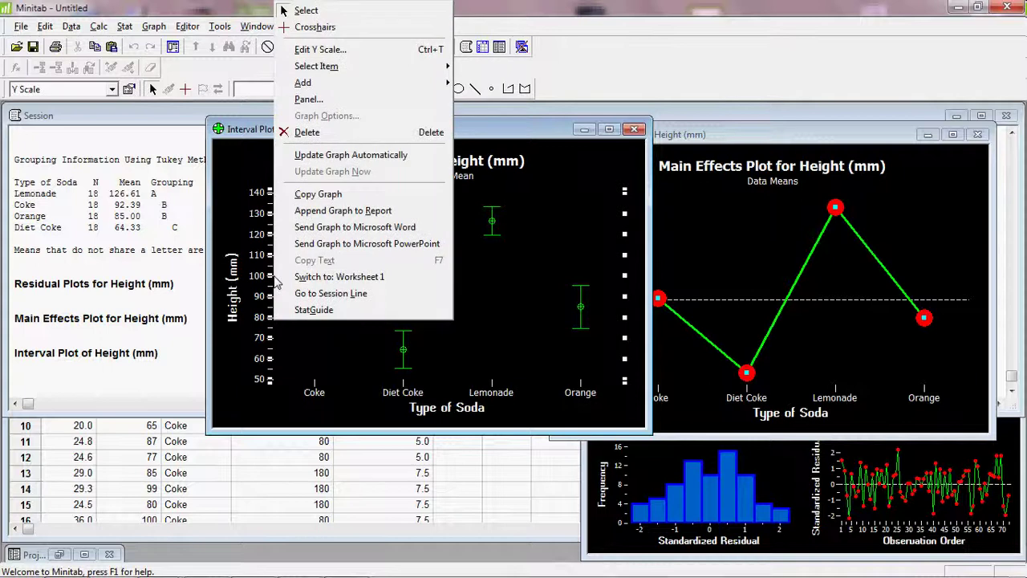
{"action": "mouse_move", "coordinate": [340, 84]}
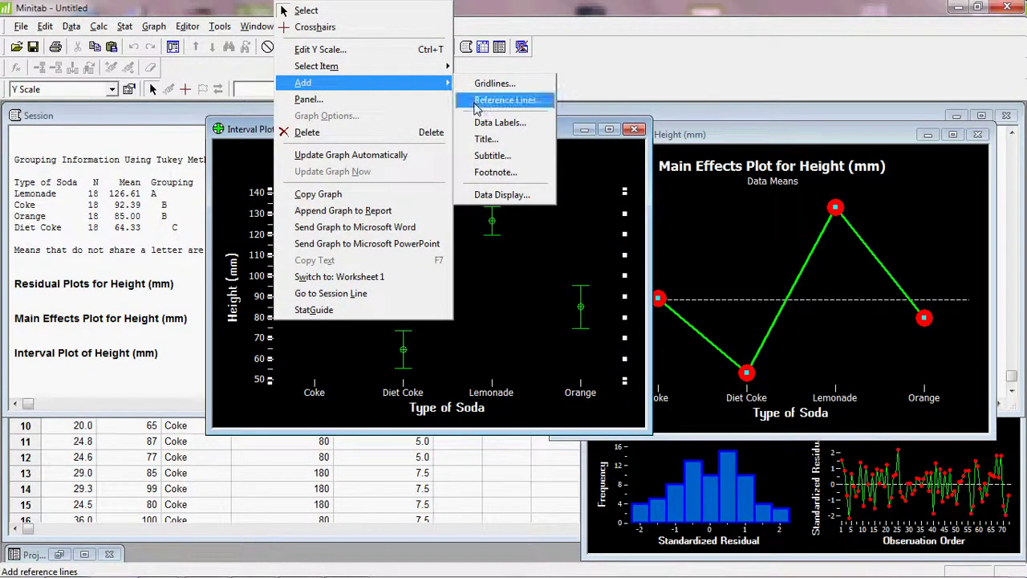
{"action": "left_click", "coordinate": [505, 100]}
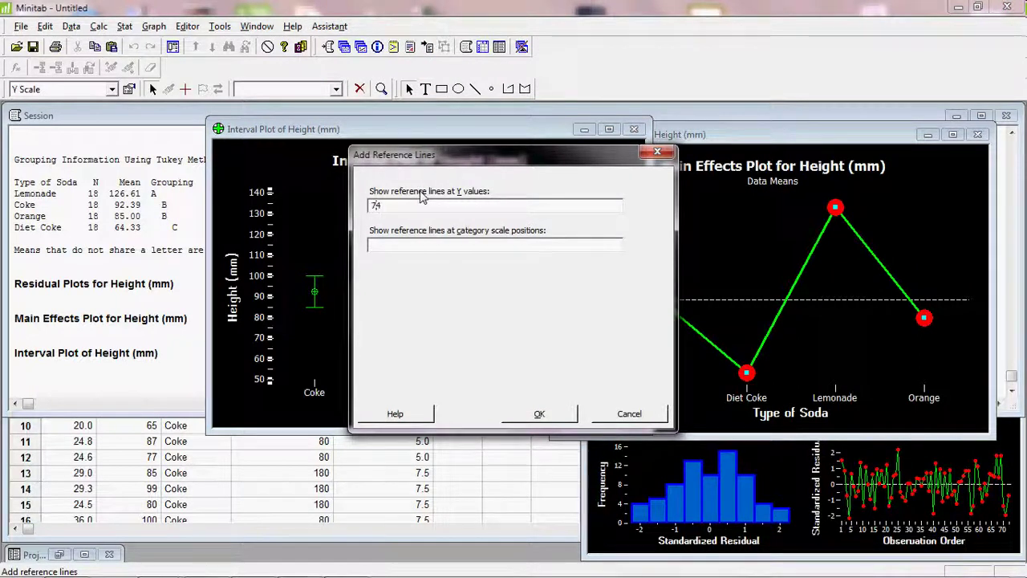
{"action": "type", "text": "74."}
{"action": "left_click", "coordinate": [552, 413]}
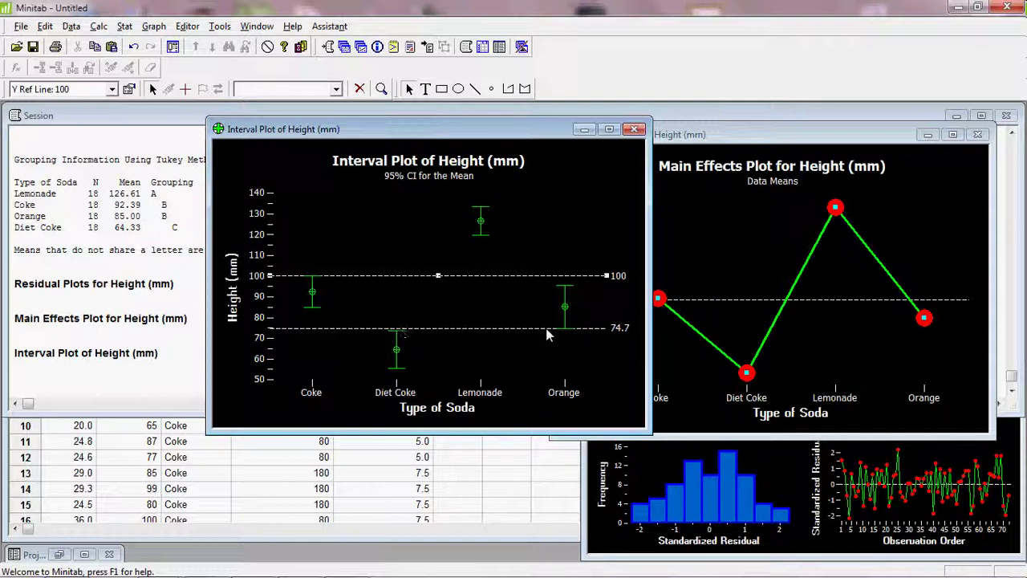
{"action": "left_click", "coordinate": [476, 271]}
{"action": "left_click", "coordinate": [610, 130]}
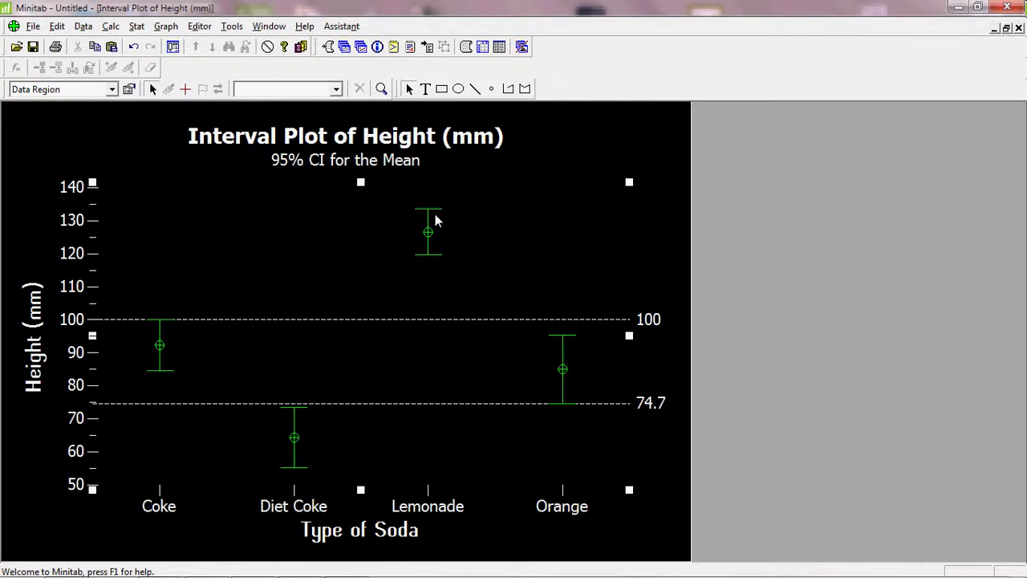
Step: Restore the interval plot to a smaller window and place it beside the main effects plot
{"action": "left_click", "coordinate": [1008, 29]}
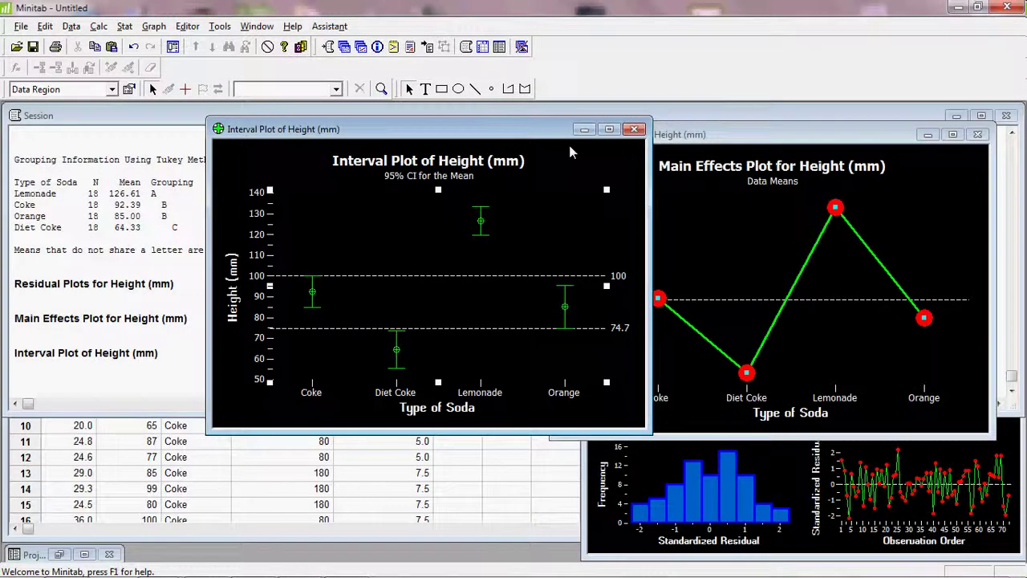
{"action": "left_click_drag", "start_coordinate": [538, 133], "coordinate": [445, 137]}
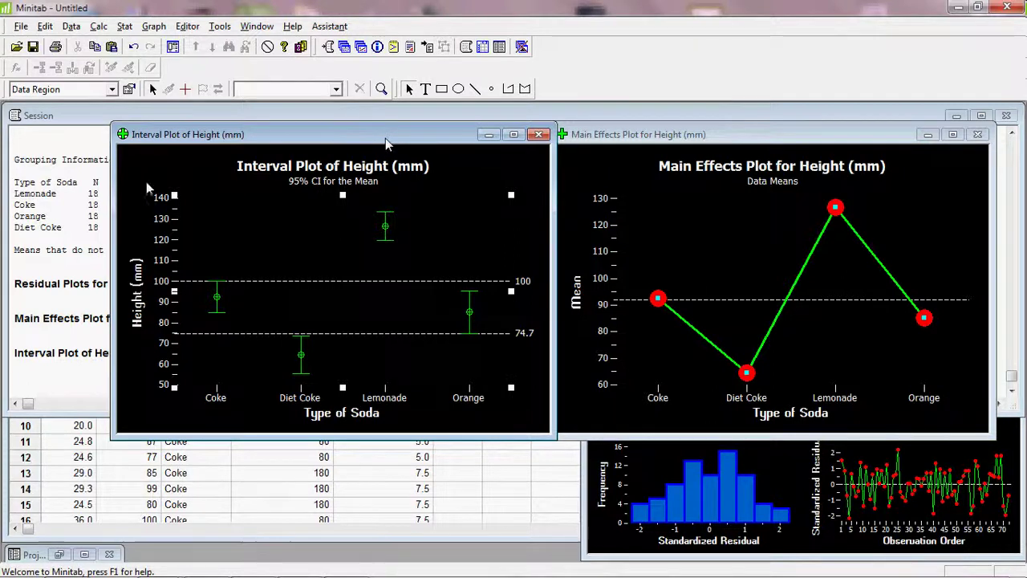
Step: Highlight the Type of Soda*Height of Drop (mm) row of the analysis of variance table in the session output
{"action": "left_click", "coordinate": [83, 238]}
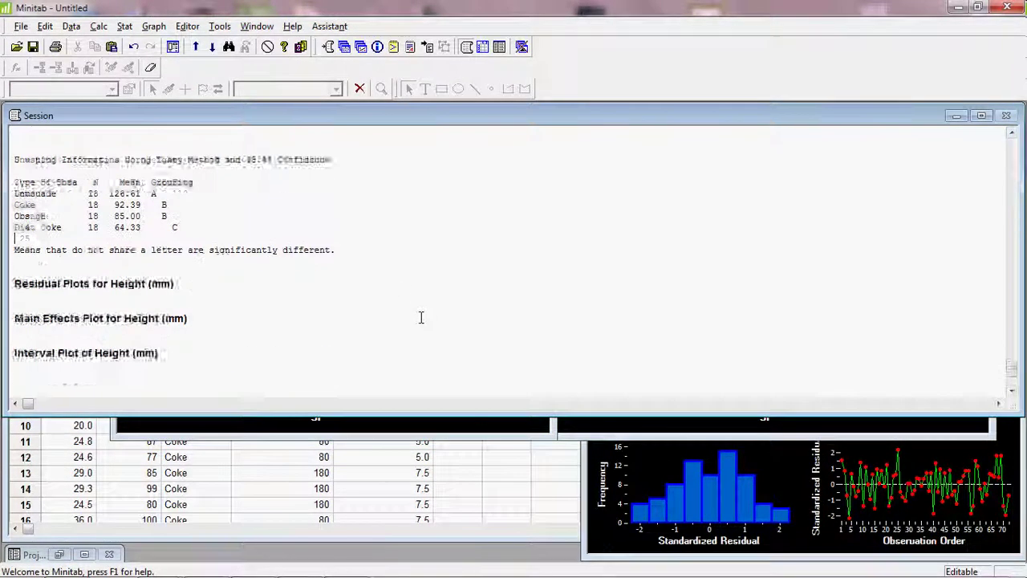
{"action": "scroll", "coordinate": [402, 291], "scroll_direction": "up", "scroll_amount": 9}
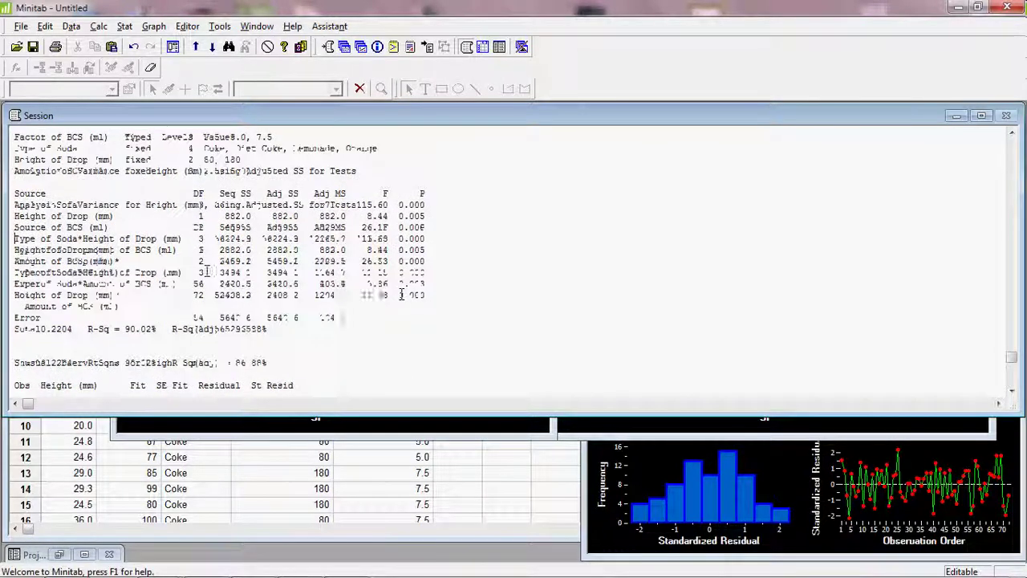
{"action": "left_click_drag", "start_coordinate": [12, 273], "coordinate": [432, 273]}
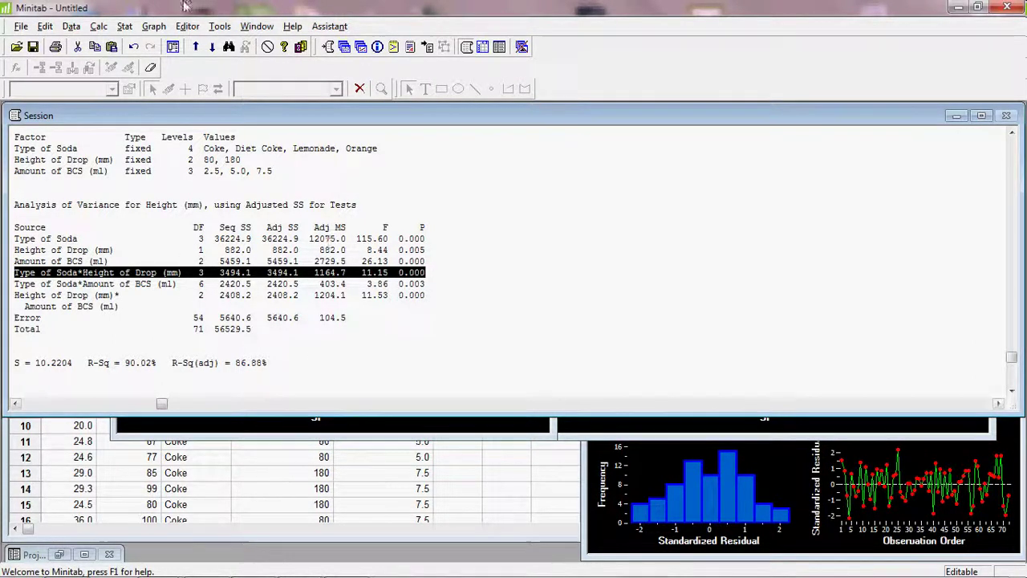
Step: Create an interaction plot of Height (mm) for Type of Soda and Height of Drop (mm) and place it over the session output
{"action": "left_click", "coordinate": [124, 26]}
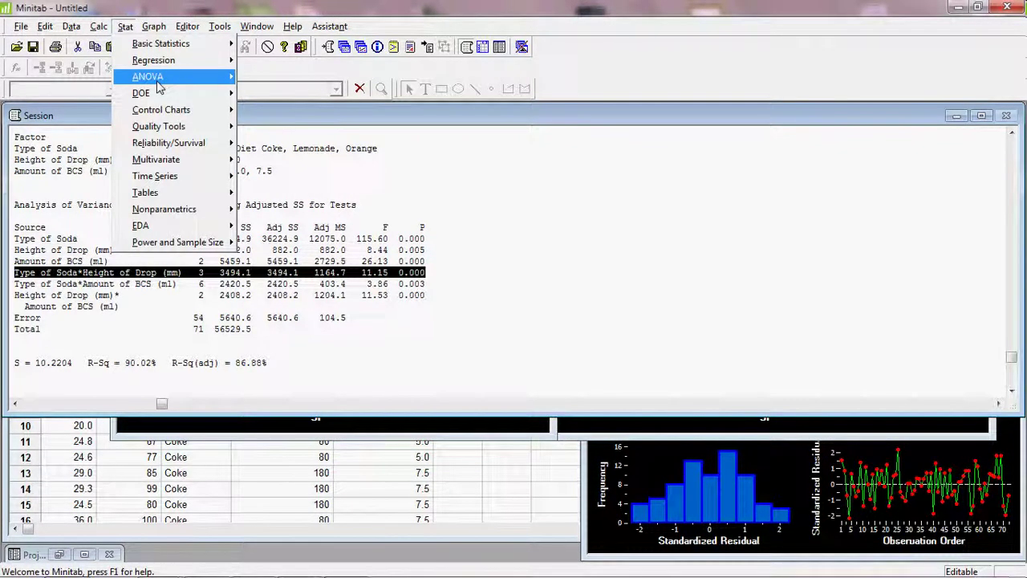
{"action": "mouse_move", "coordinate": [158, 87]}
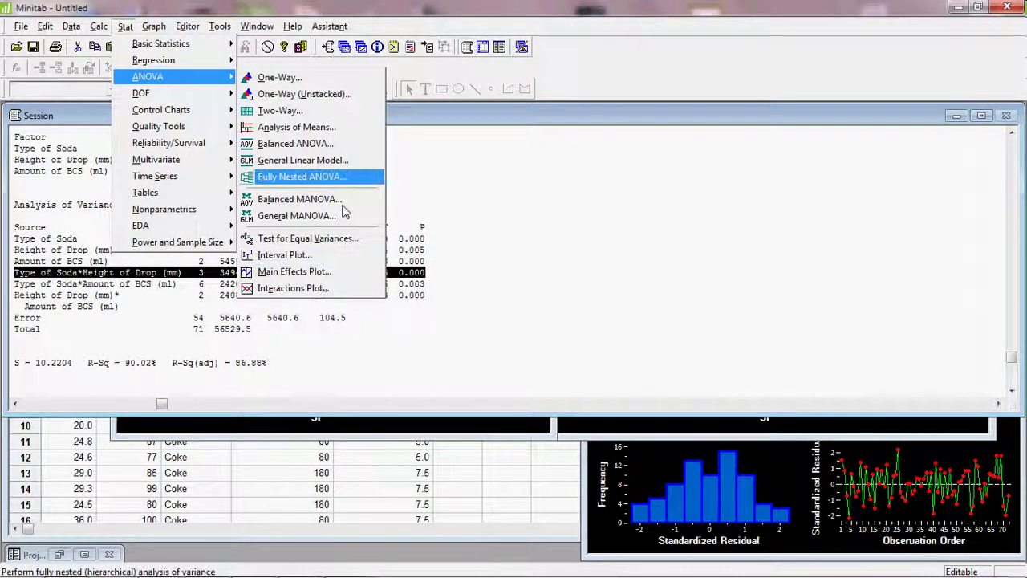
{"action": "left_click", "coordinate": [319, 292]}
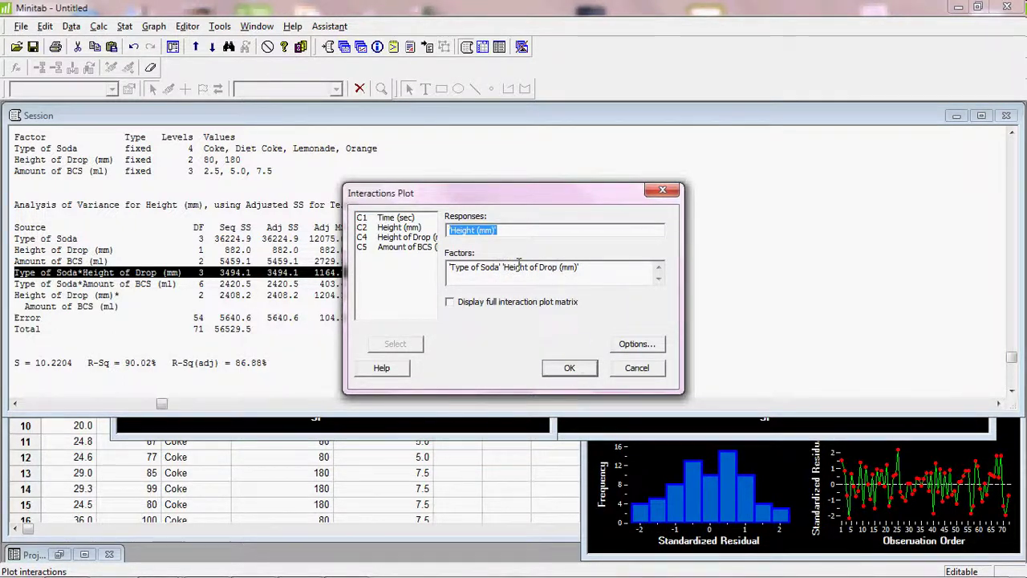
{"action": "left_click", "coordinate": [575, 369]}
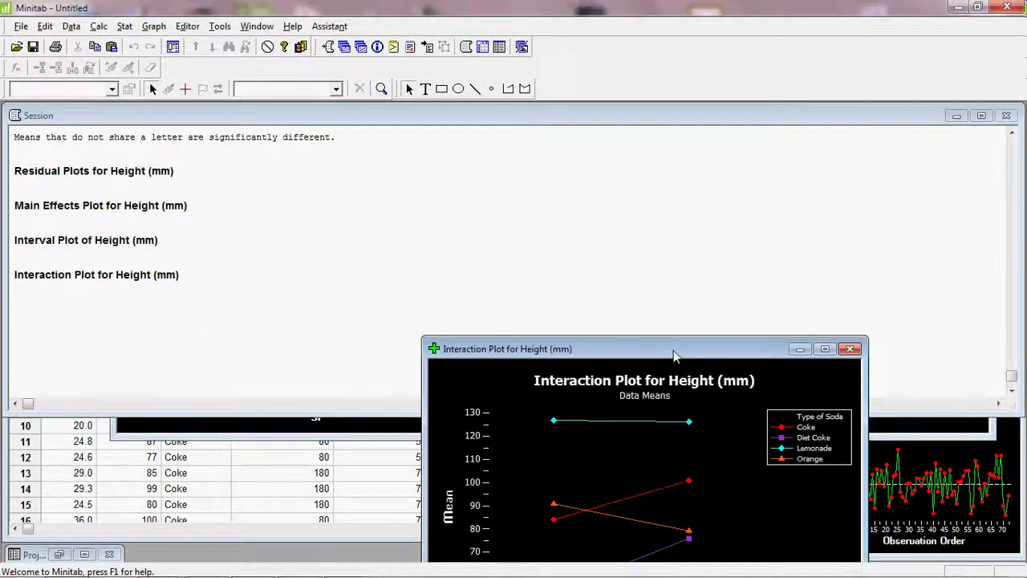
{"action": "left_click_drag", "start_coordinate": [668, 340], "coordinate": [355, 141]}
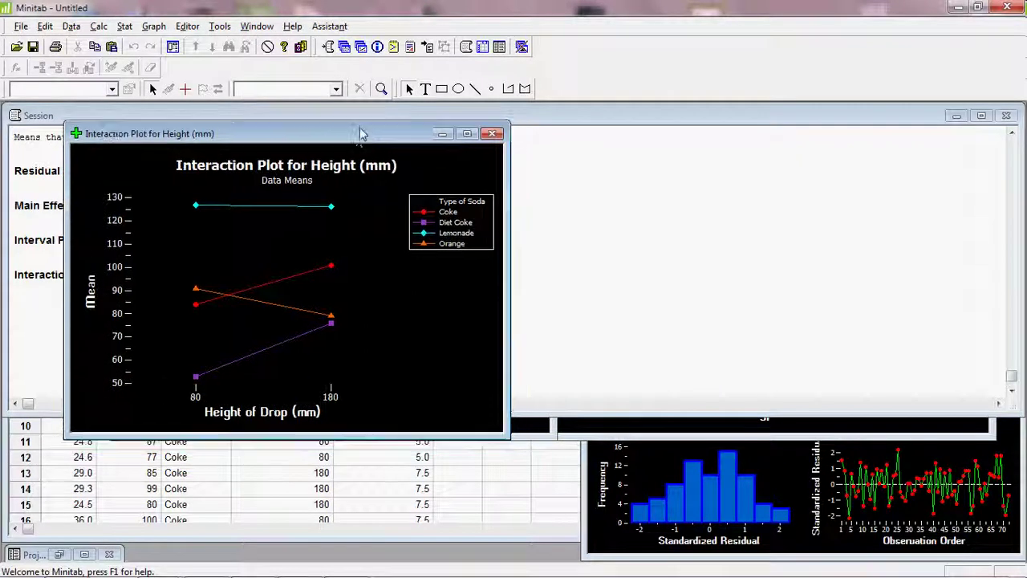
Step: Create a scatterplot with groups of Height (mm) against Time (sec) by Type of Soda and place it beside the interaction plot
{"action": "left_click", "coordinate": [154, 27]}
{"action": "left_click", "coordinate": [175, 45]}
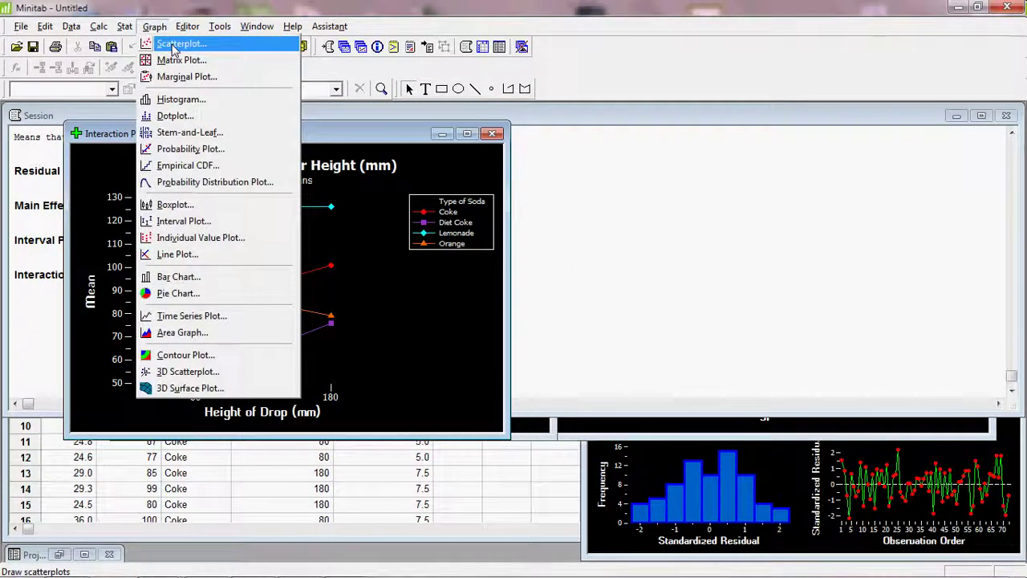
{"action": "key", "text": "Escape"}
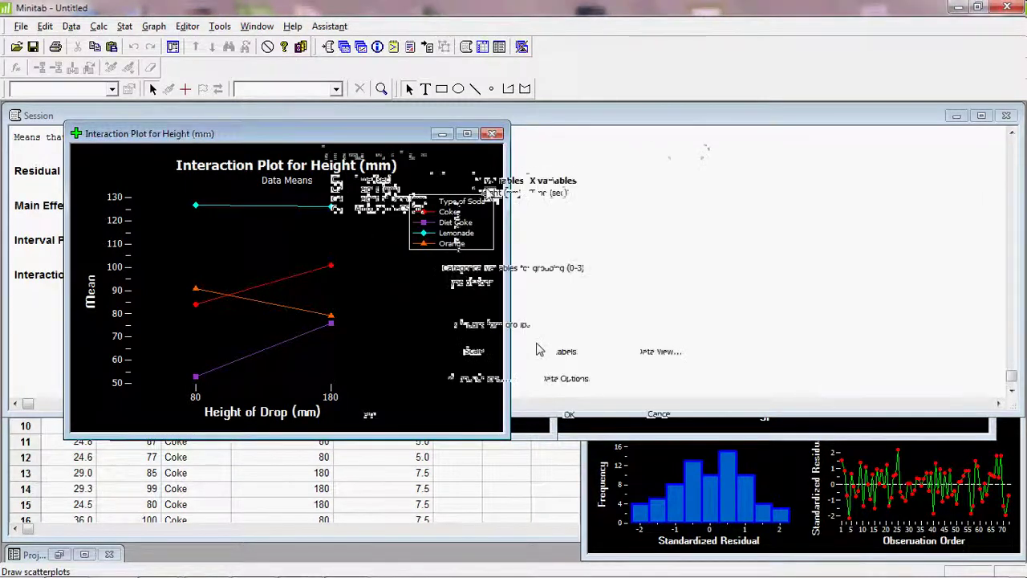
{"action": "key", "text": "Return"}
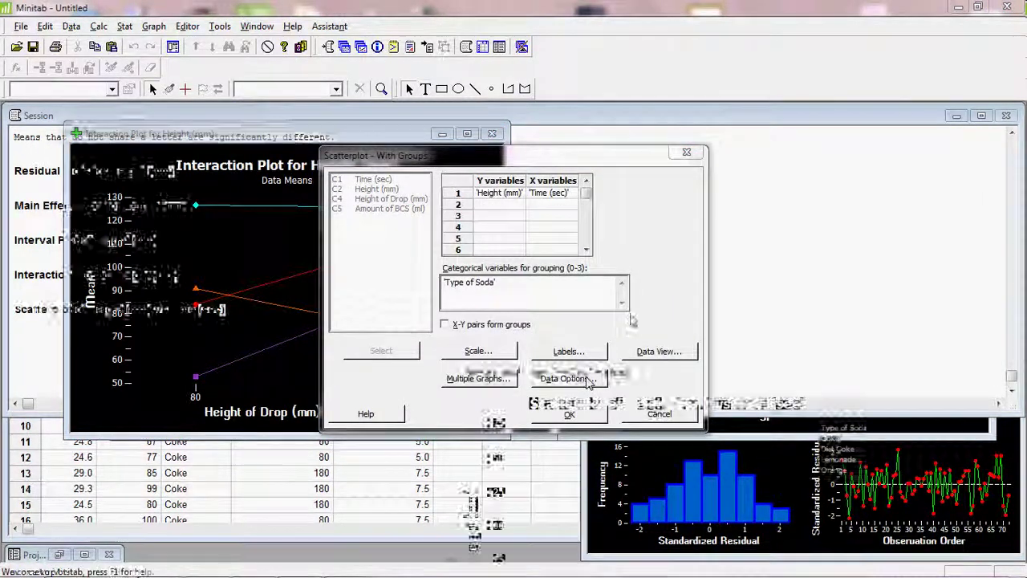
{"action": "left_click_drag", "start_coordinate": [663, 305], "coordinate": [772, 129]}
{"action": "left_click", "coordinate": [484, 432]}
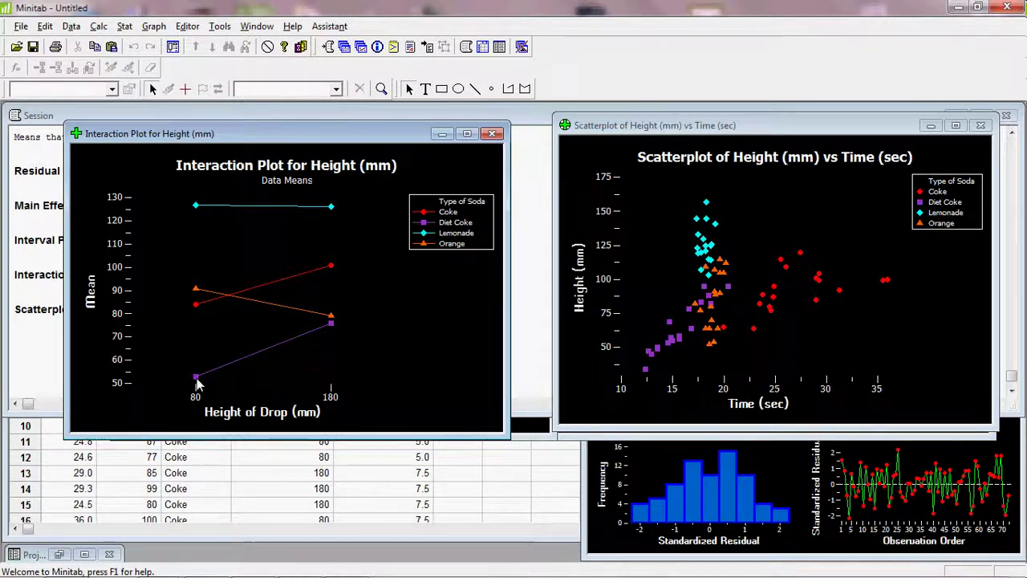
Step: Set the interaction plot's Y scale range to a minimum of 25 and a maximum of 175
{"action": "mouse_move", "coordinate": [197, 384]}
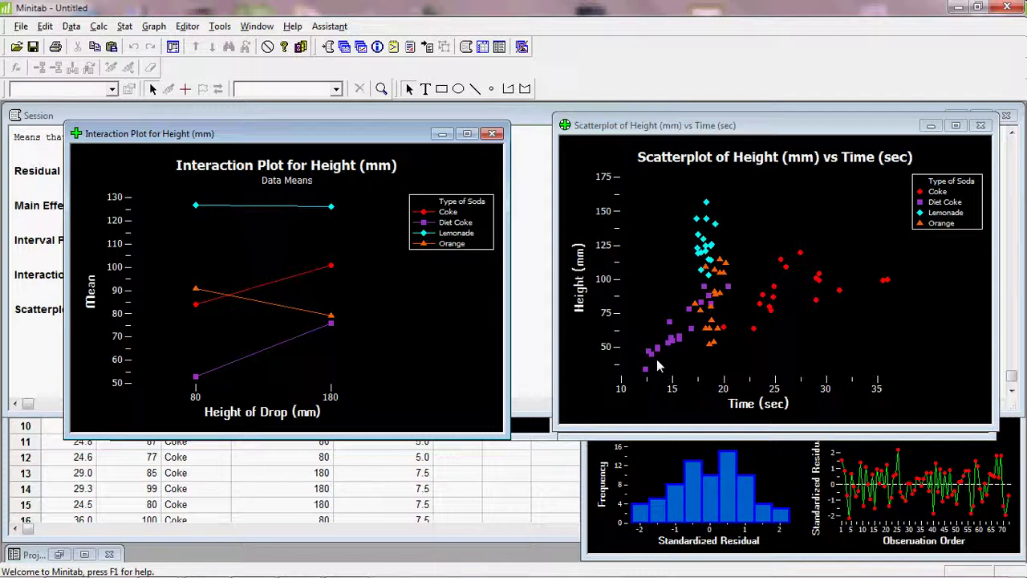
{"action": "left_click", "coordinate": [129, 386]}
{"action": "double_click", "coordinate": [129, 387]}
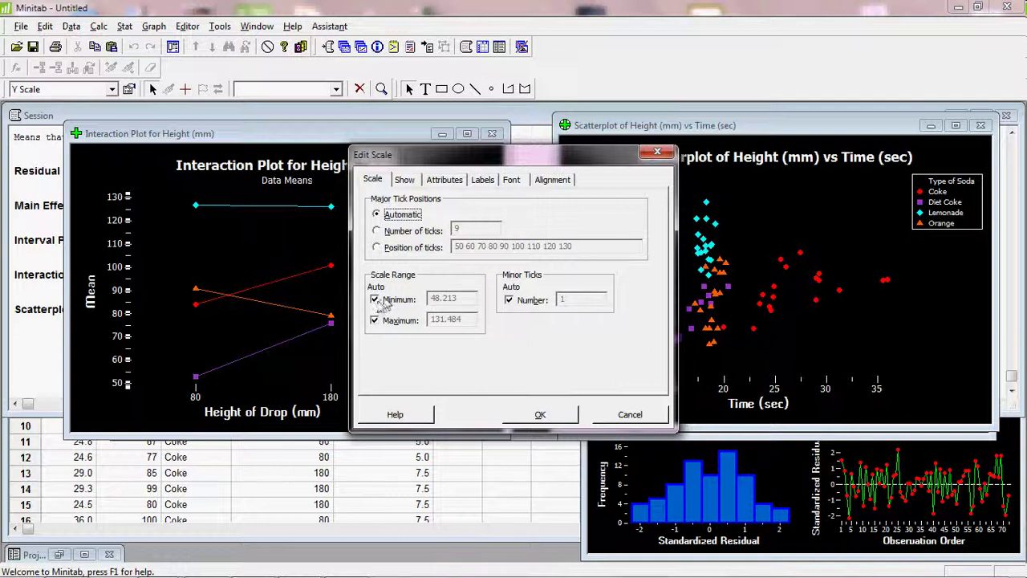
{"action": "left_click_drag", "start_coordinate": [578, 162], "coordinate": [454, 162]}
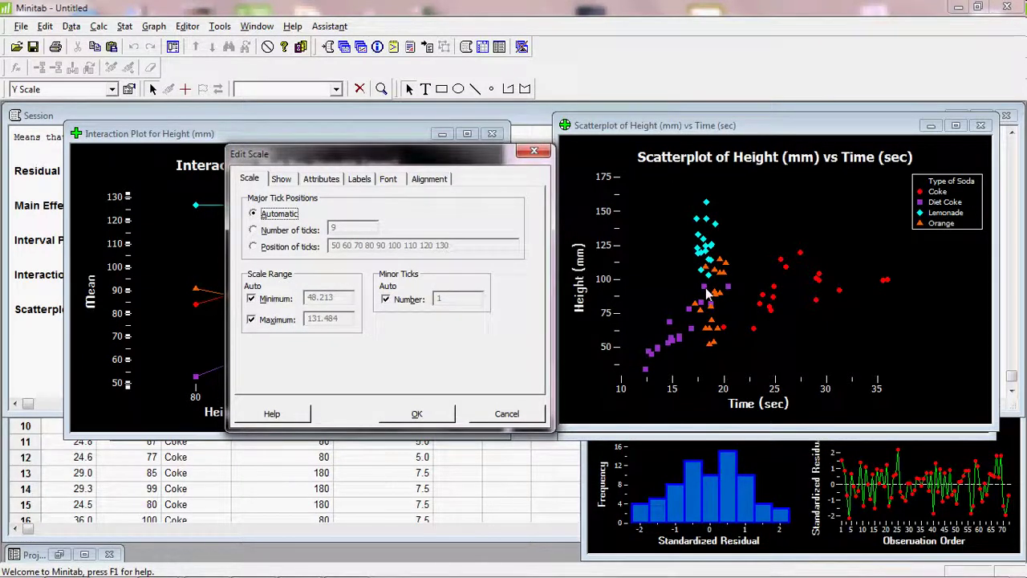
{"action": "left_click", "coordinate": [251, 299]}
{"action": "left_click", "coordinate": [252, 320]}
{"action": "double_click", "coordinate": [329, 298]}
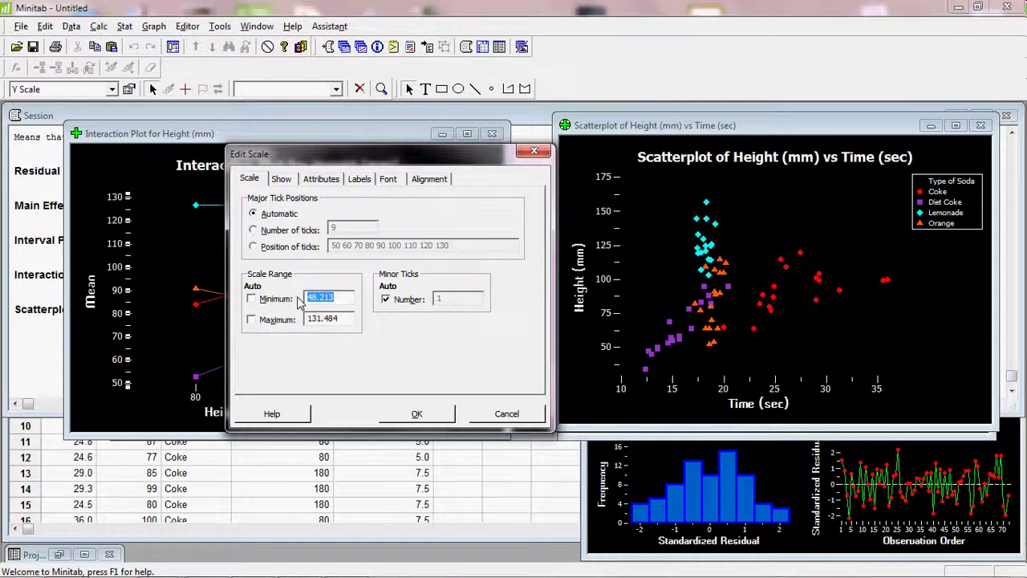
{"action": "type", "text": "25"}
{"action": "double_click", "coordinate": [305, 319]}
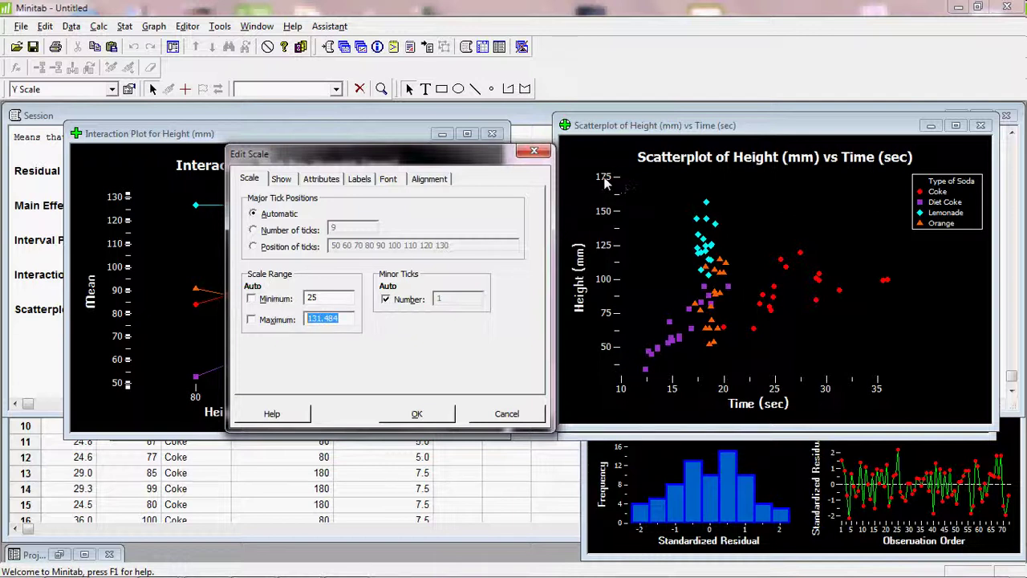
{"action": "type", "text": "175"}
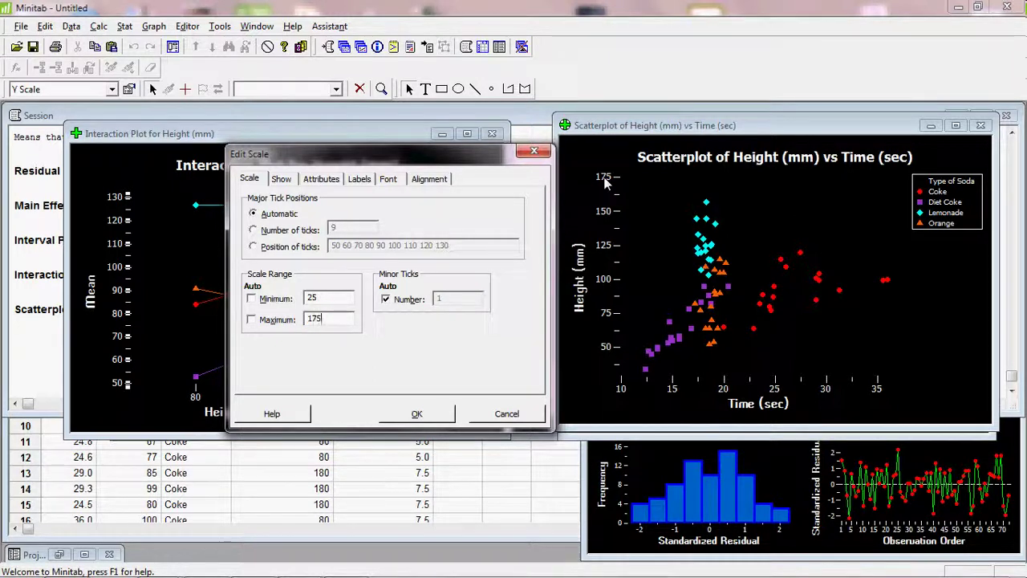
{"action": "left_click", "coordinate": [417, 413]}
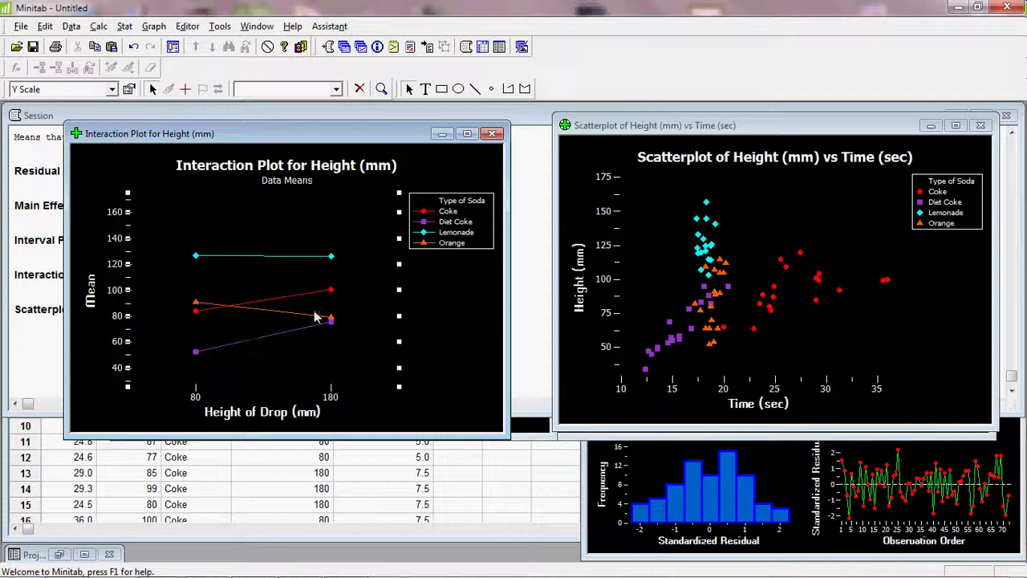
{"action": "left_click", "coordinate": [480, 330]}
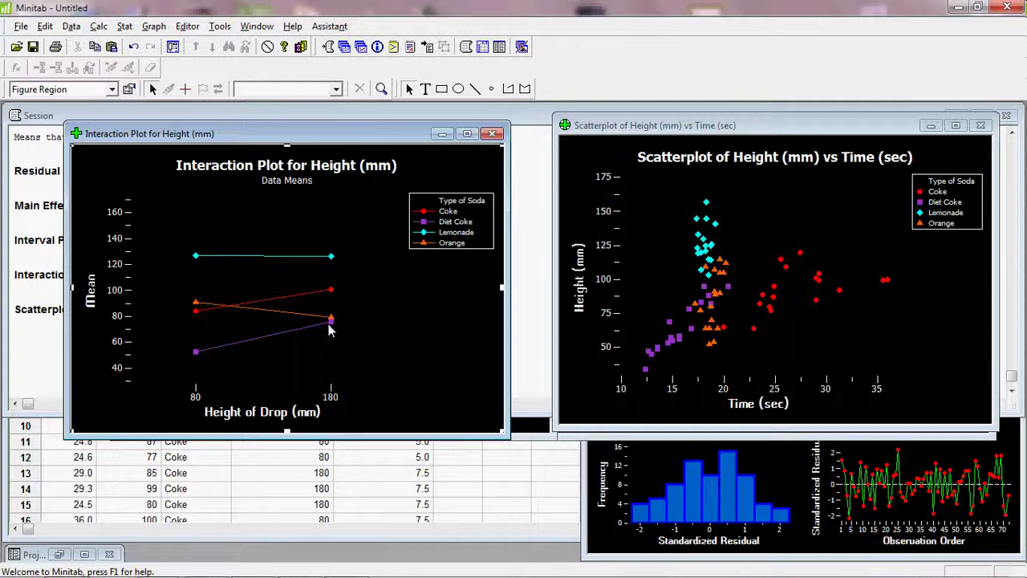
Step: Return to the session output and examine the interaction terms in the analysis of variance table for Height (mm)
{"action": "mouse_move", "coordinate": [335, 324]}
{"action": "left_click_drag", "start_coordinate": [312, 136], "coordinate": [311, 126]}
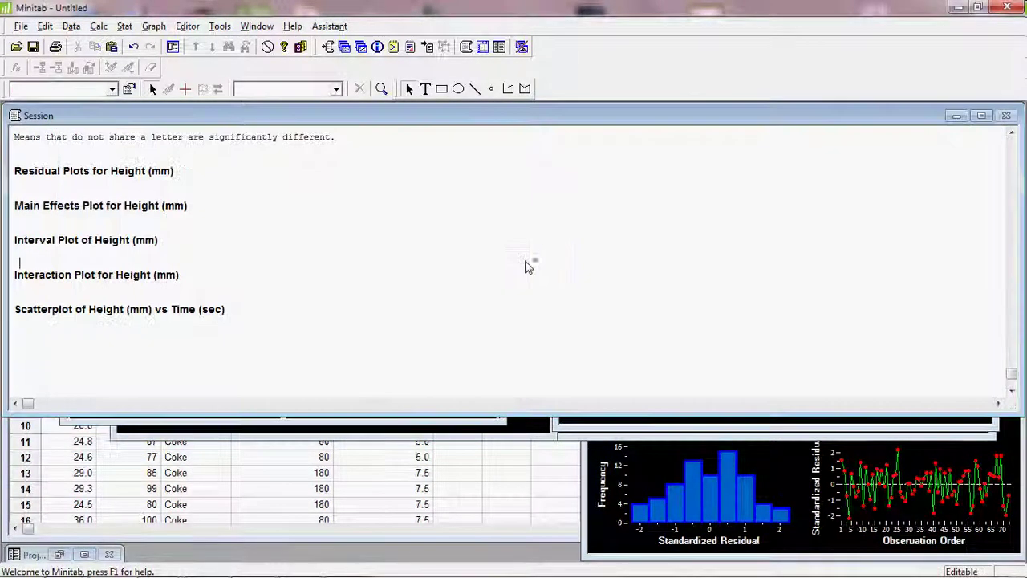
{"action": "left_click", "coordinate": [525, 267]}
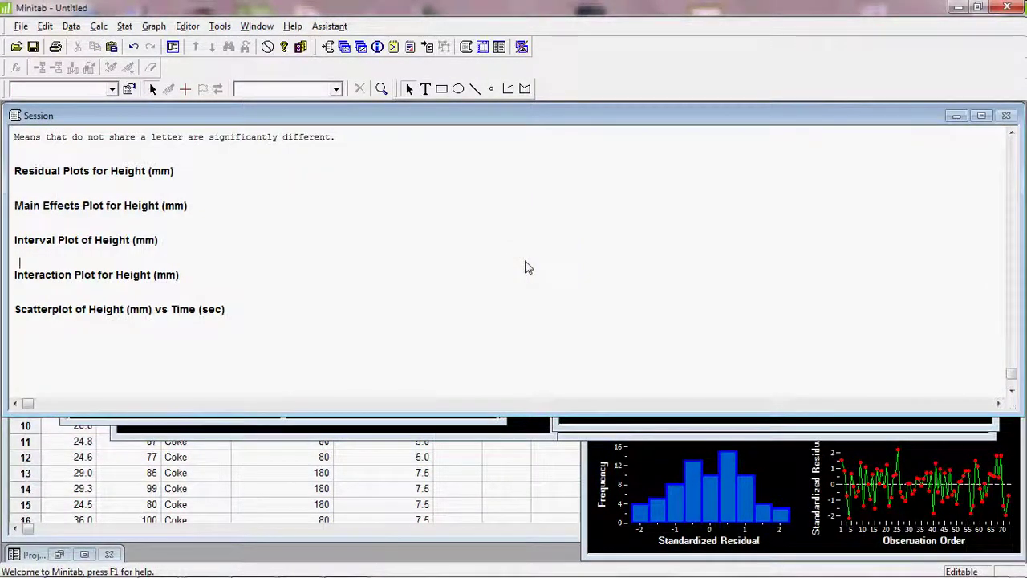
{"action": "left_click", "coordinate": [1012, 134]}
{"action": "left_click", "coordinate": [1013, 134]}
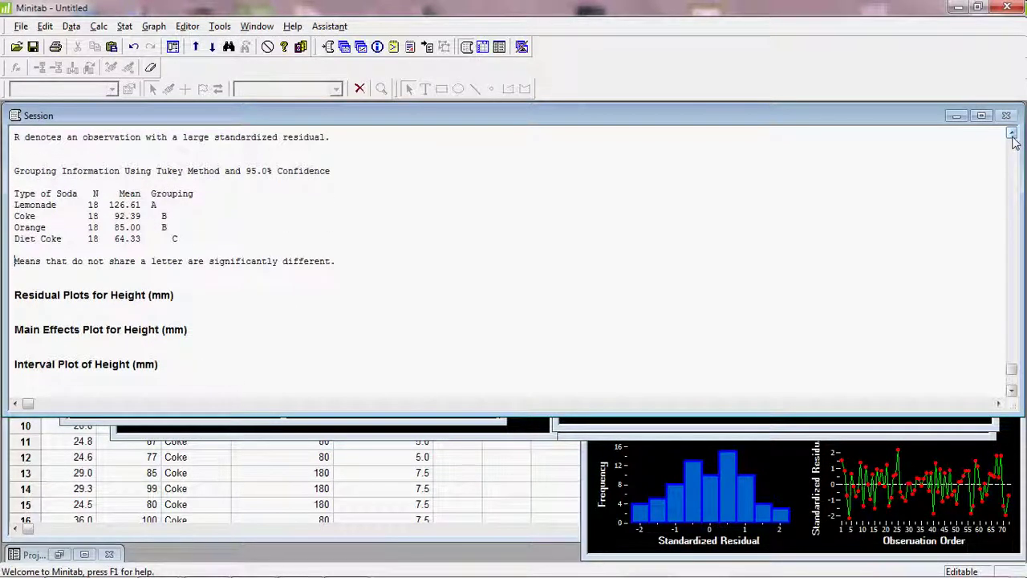
{"action": "left_click", "coordinate": [1013, 134]}
{"action": "left_click", "coordinate": [1012, 134]}
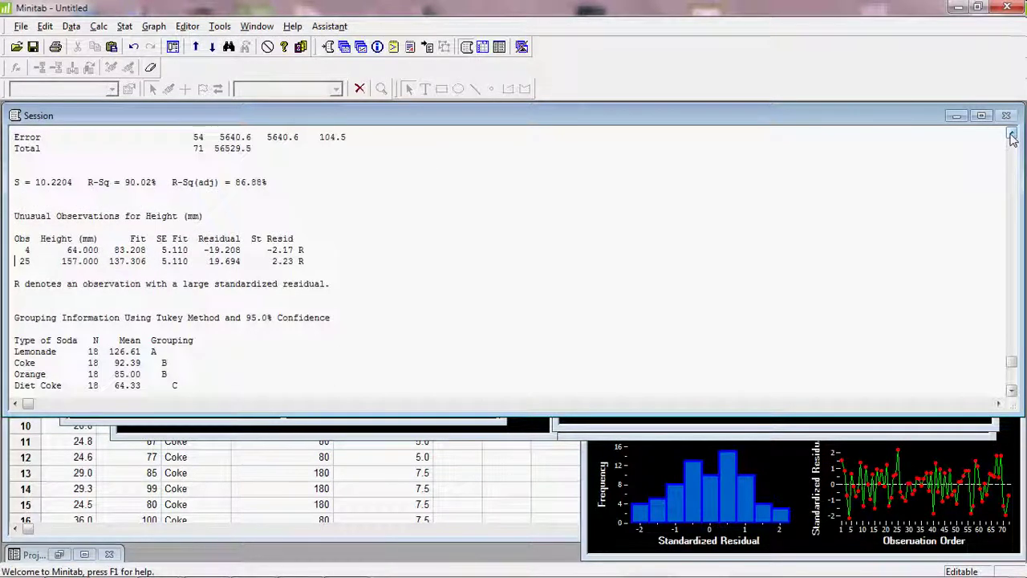
{"action": "left_click", "coordinate": [1012, 134]}
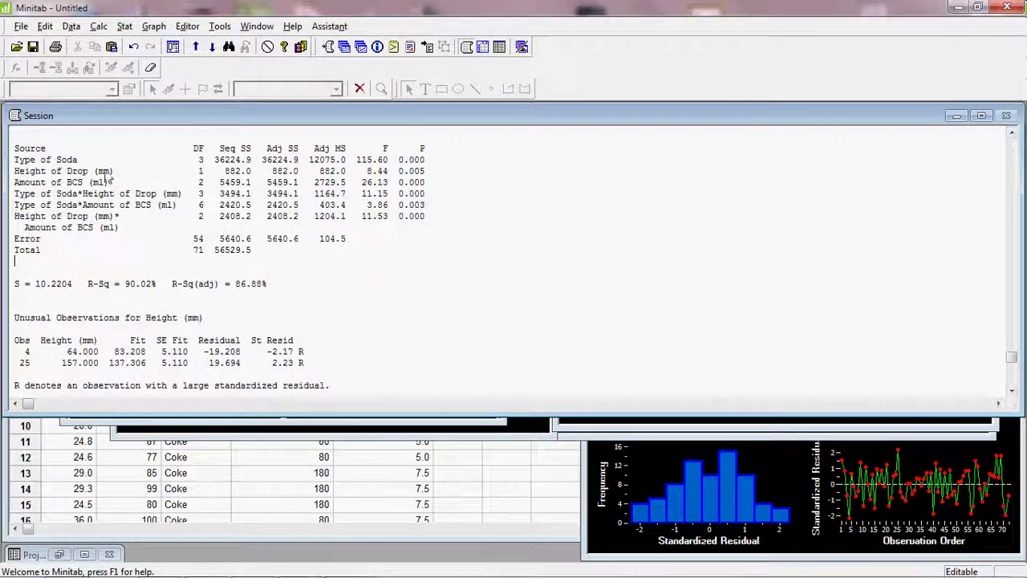